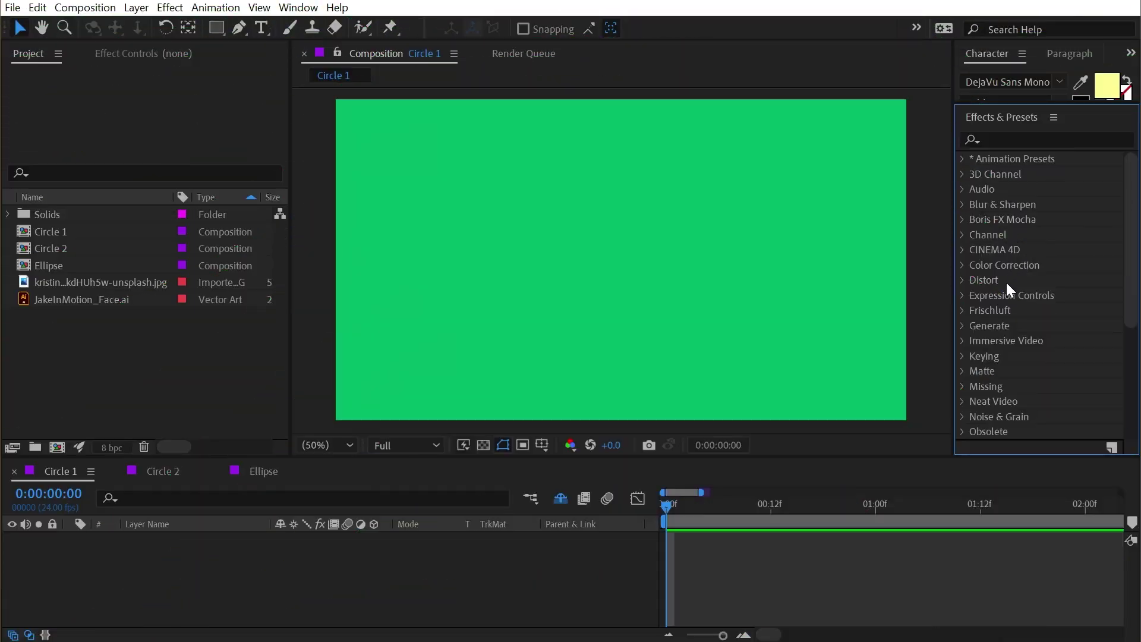
Scroll Effects & Presets and expand the Generate category to list the Circle effect
scroll(1015, 312, down, 1)
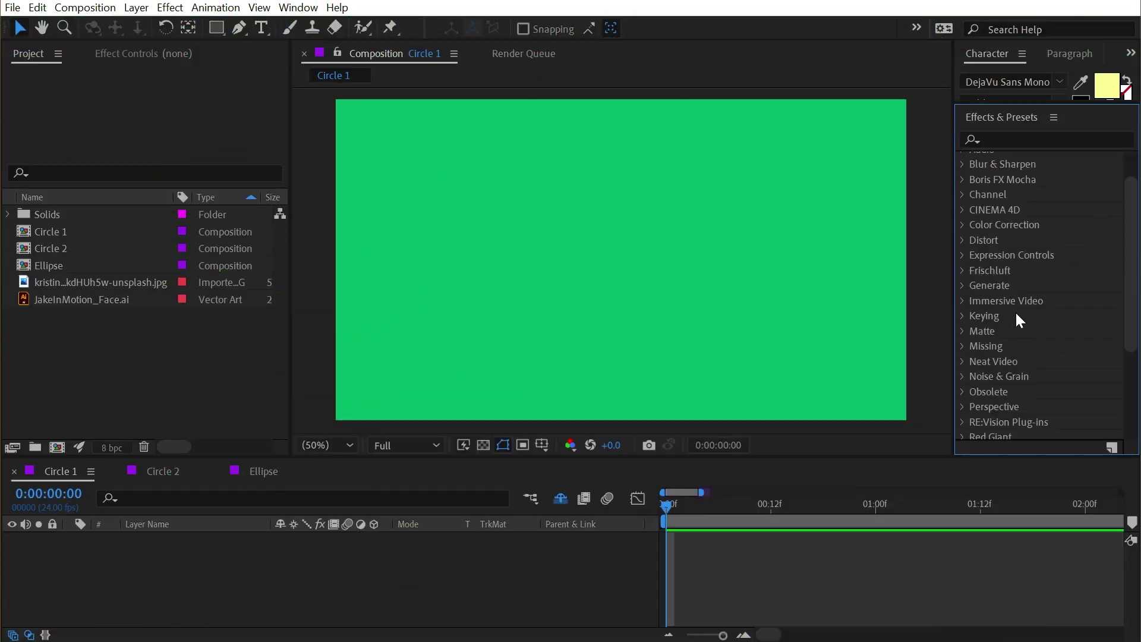
click(963, 282)
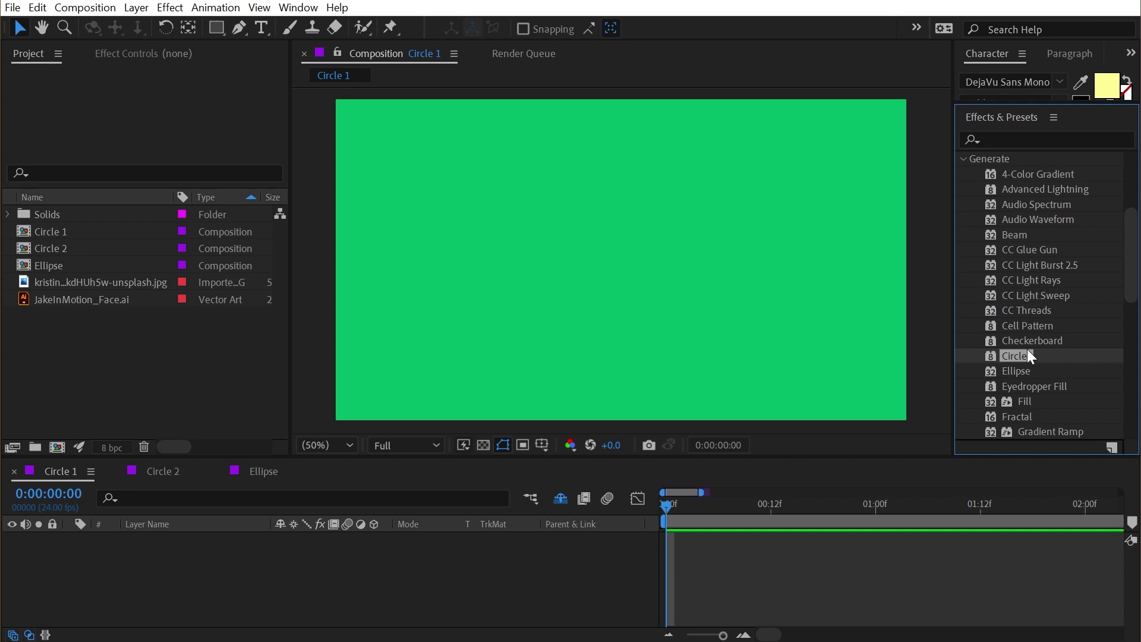
Create a new white solid, White Solid 3, and apply the Circle effect to it
drag(1027, 351, 741, 532)
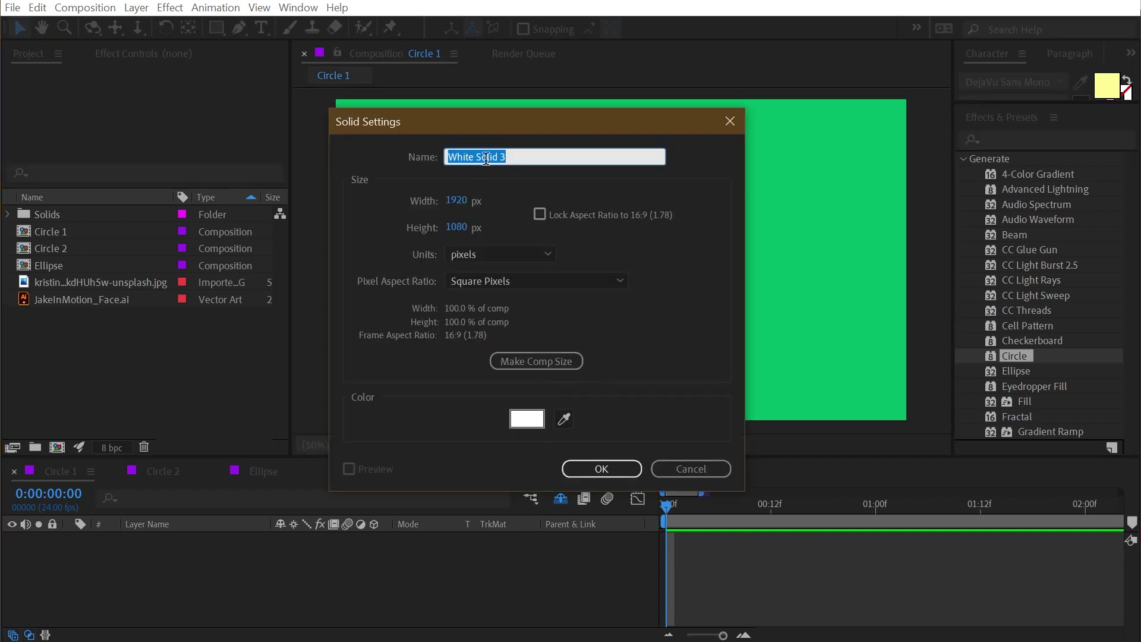
click(602, 469)
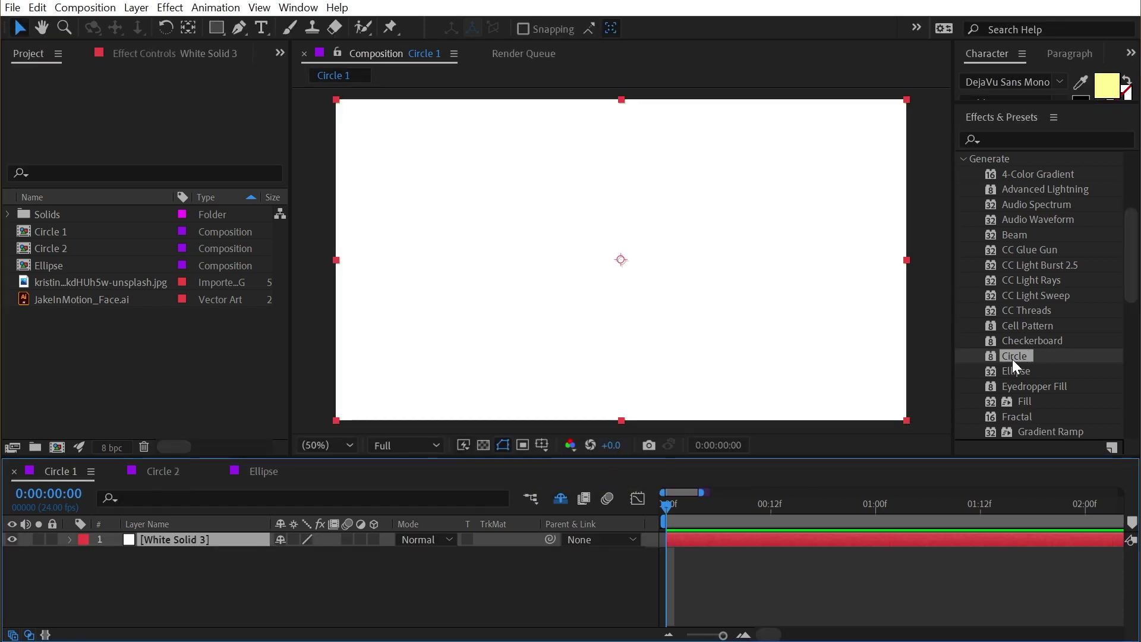
drag(1011, 359, 634, 309)
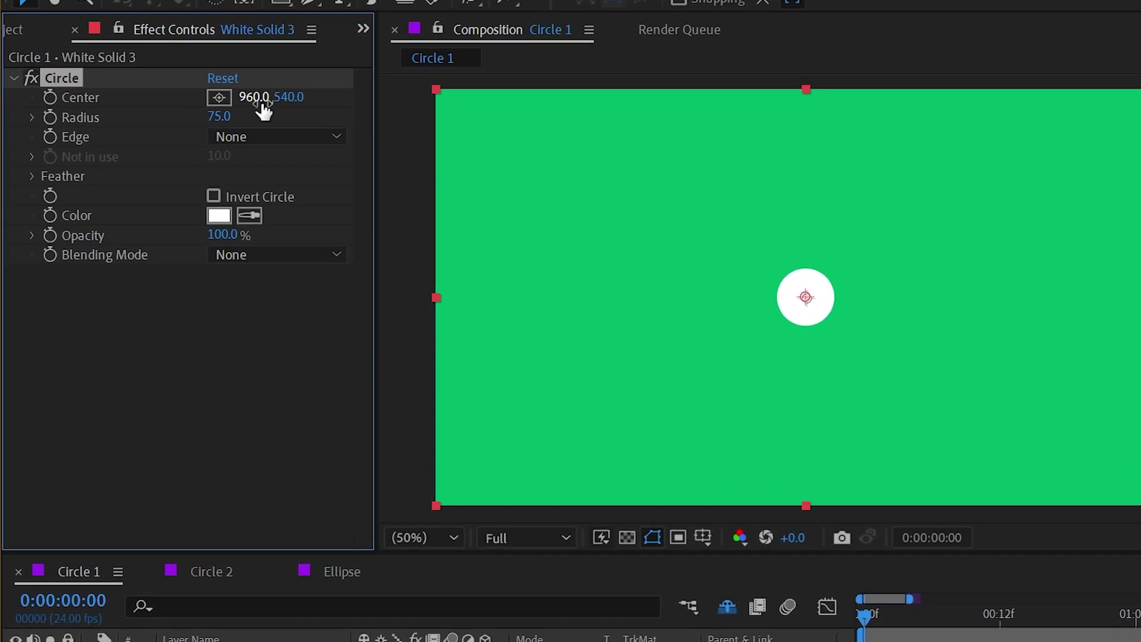
Centre the circle at 593,487, enlarge its radius to 438, and try feathering its edge
drag(199, 107, 60, 107)
drag(279, 92, 330, 105)
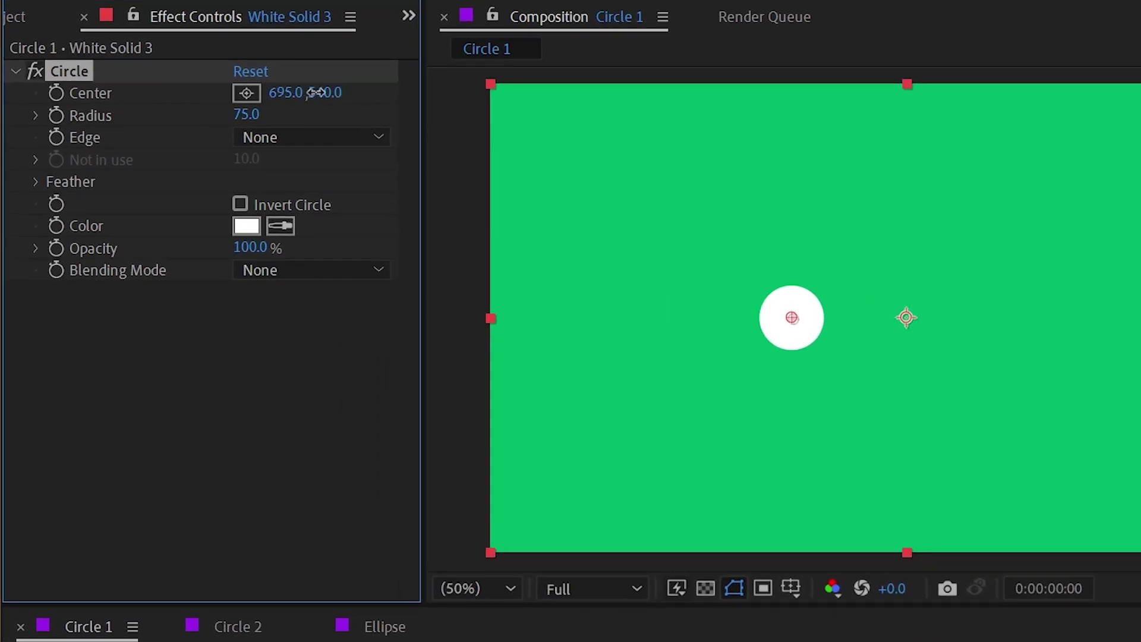
drag(794, 322, 747, 296)
drag(249, 114, 728, 136)
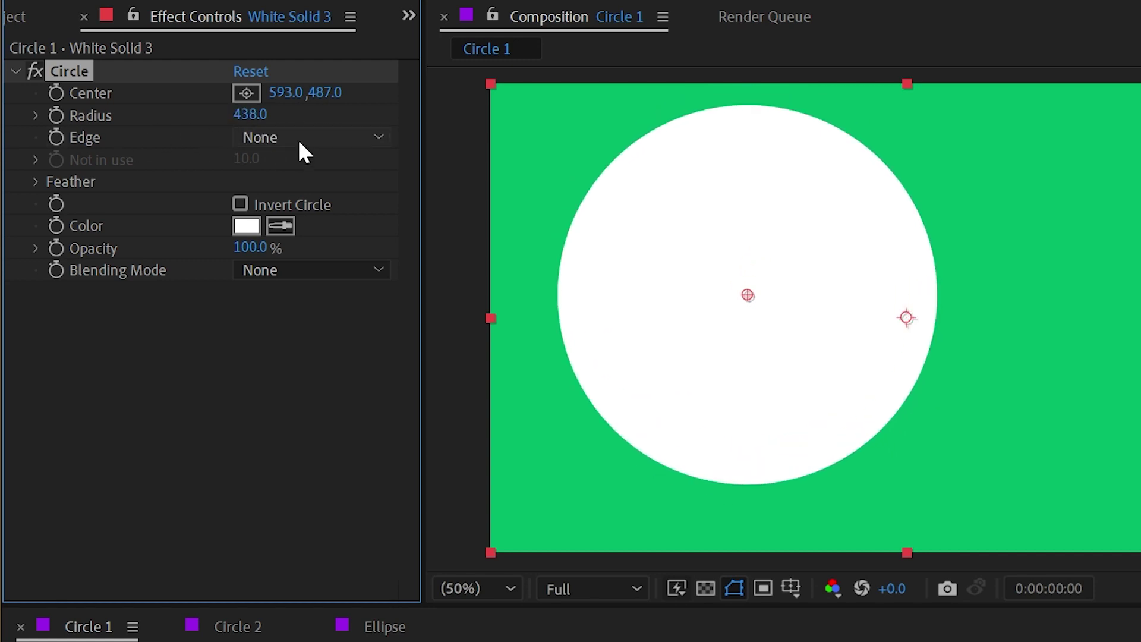
click(35, 182)
drag(234, 203, 50, 204)
Invert the circle and set its colour to black (000000)
click(240, 284)
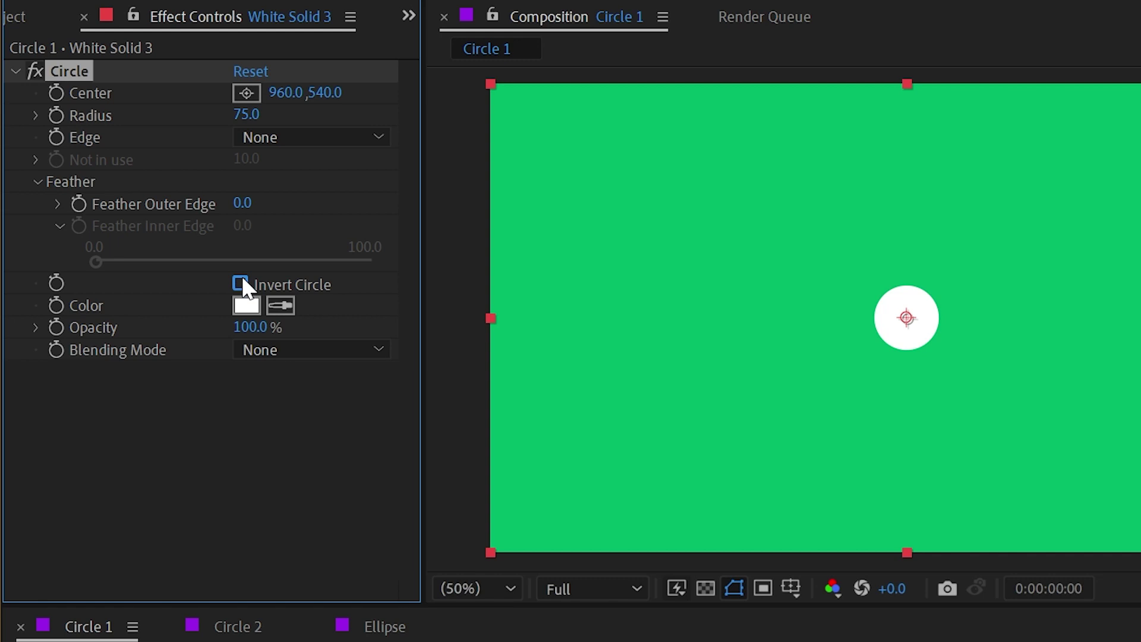
click(240, 284)
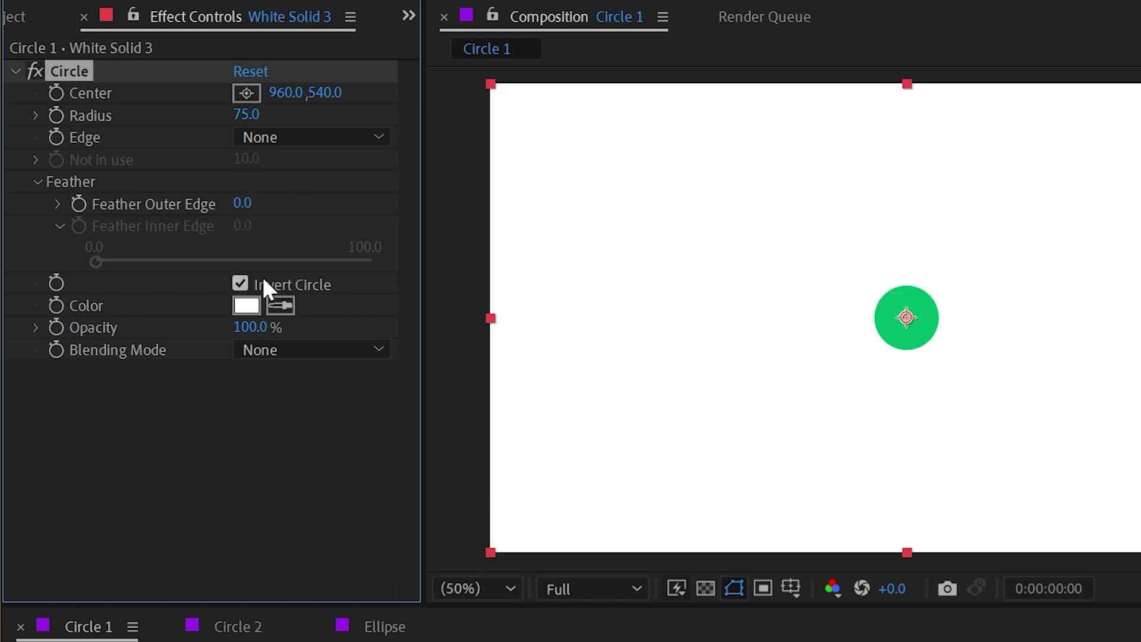
click(246, 305)
text(000000)
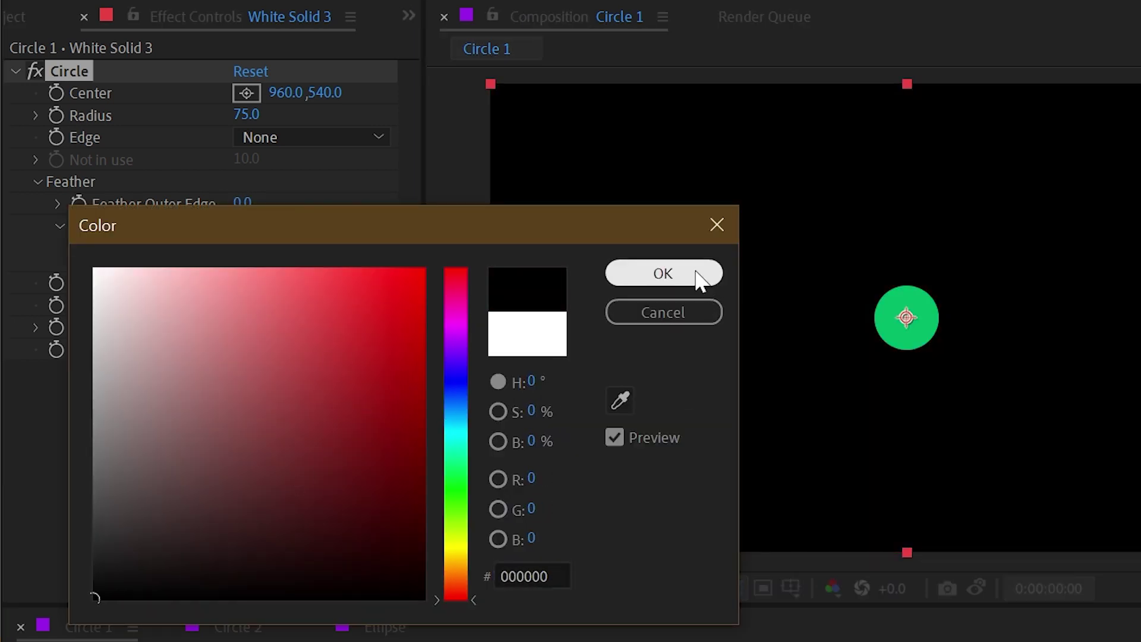
click(694, 274)
Enlarge the inverted black circle's radius, then reset the Circle effect to its defaults
drag(249, 122, 160, 124)
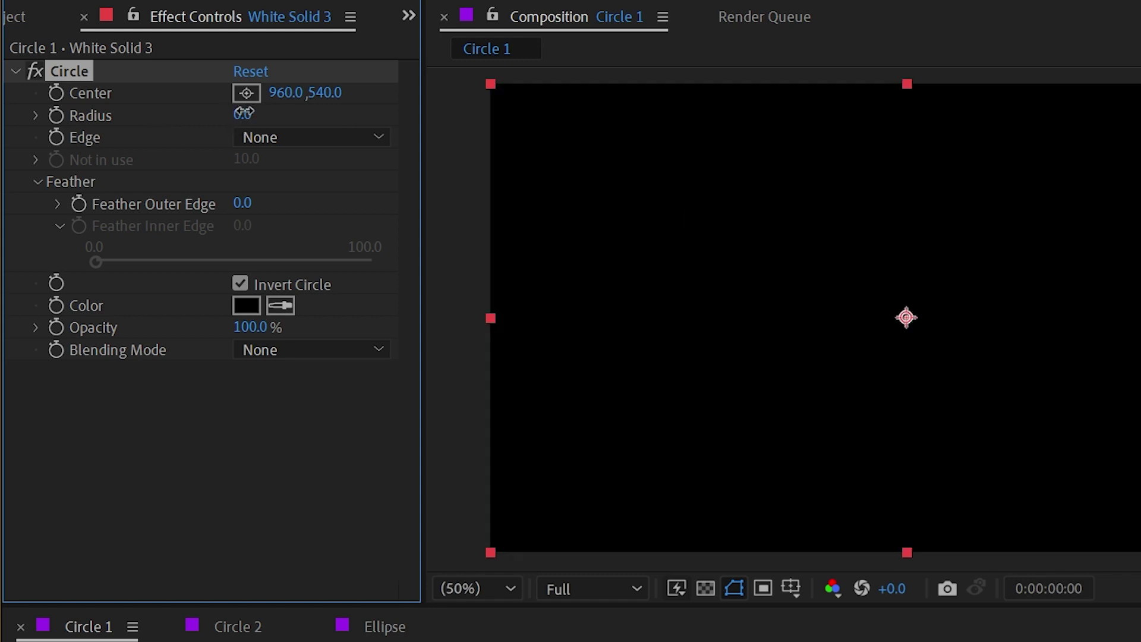
drag(243, 113, 21, 110)
click(236, 70)
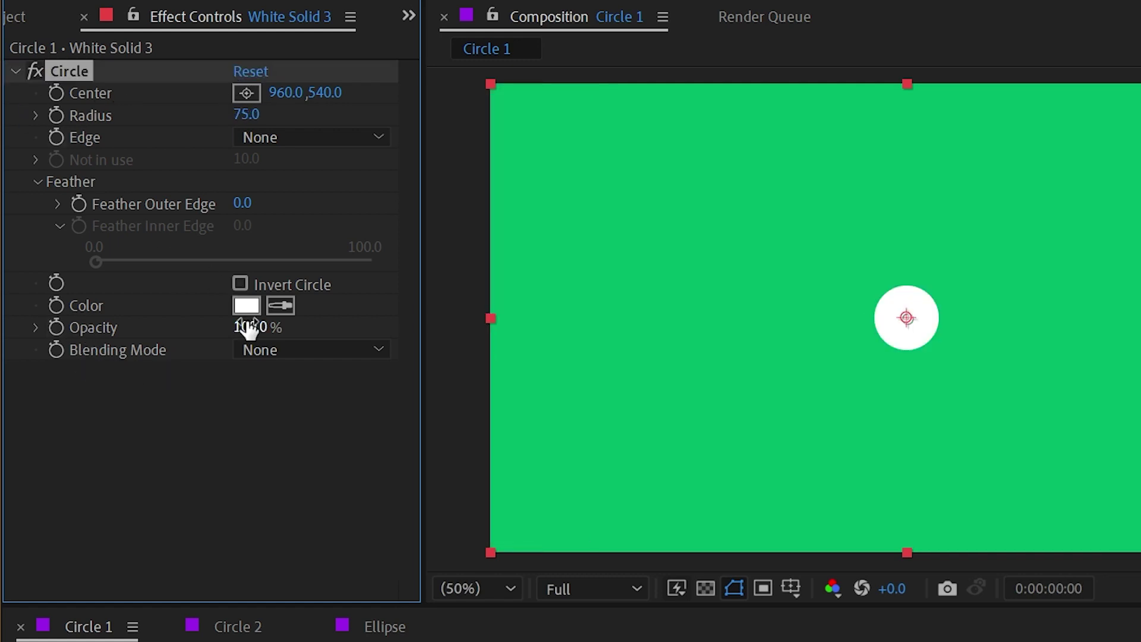
Test a lower opacity, enlarge the radius to 345, and set Edge to Edge Radius
mouse_move(248, 328)
mouse_down()
mouse_move(167, 309)
mouse_move(214, 309)
mouse_move(124, 309)
mouse_move(179, 319)
mouse_move(117, 318)
mouse_move(255, 321)
mouse_up()
click(369, 120)
drag(240, 113, 346, 163)
click(290, 134)
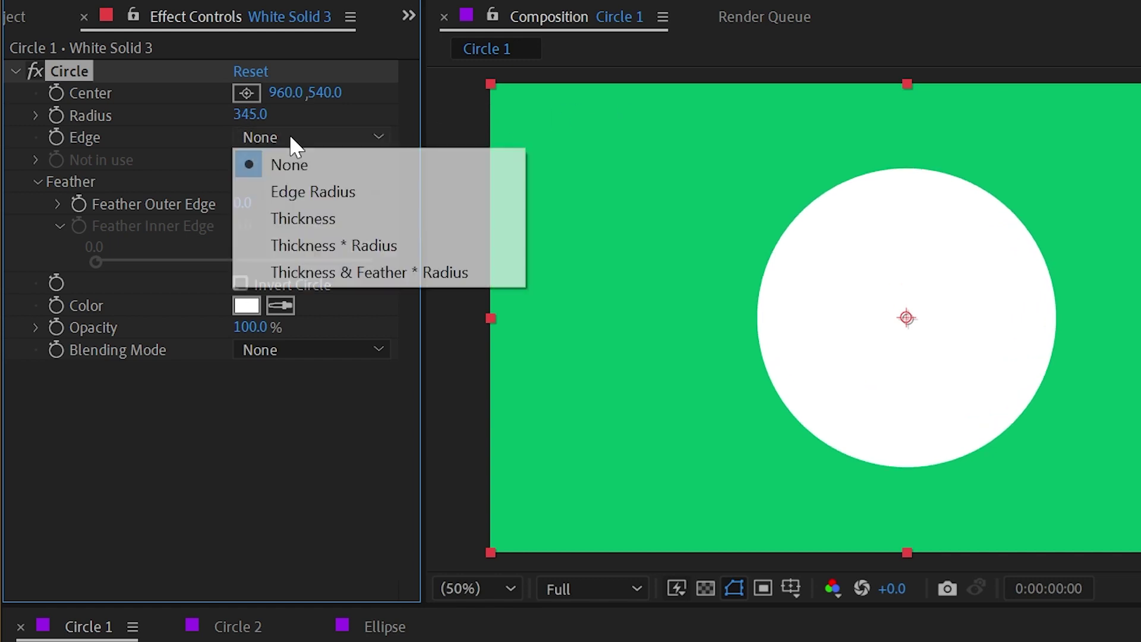
click(302, 192)
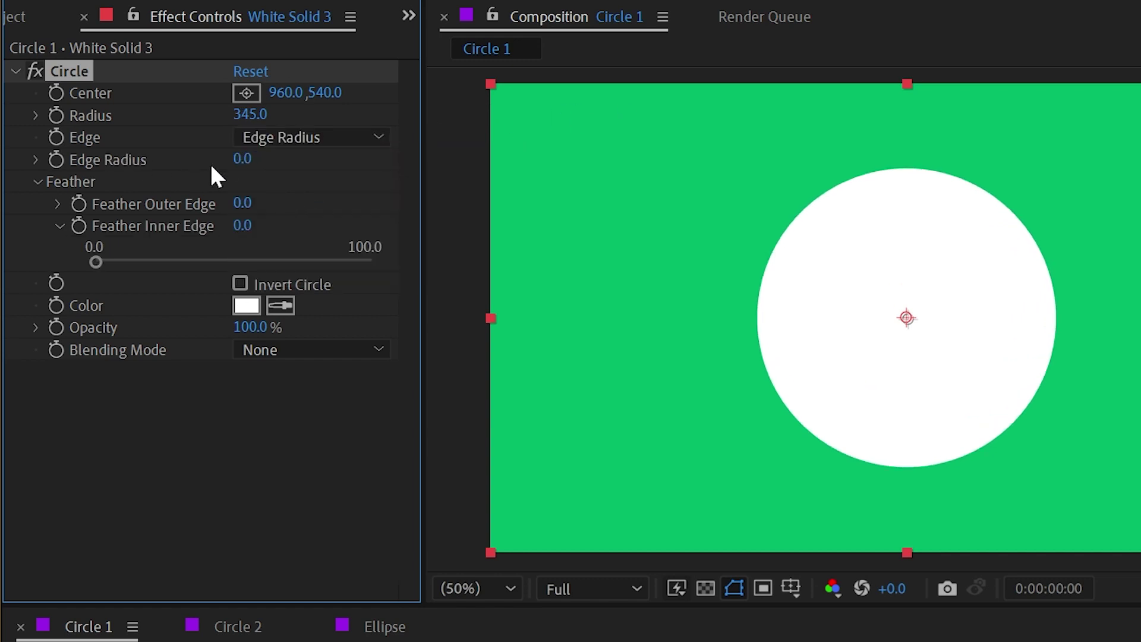
Cut an inner hole to form a ring with Radius 436 and Edge Radius 332
drag(242, 161, 560, 119)
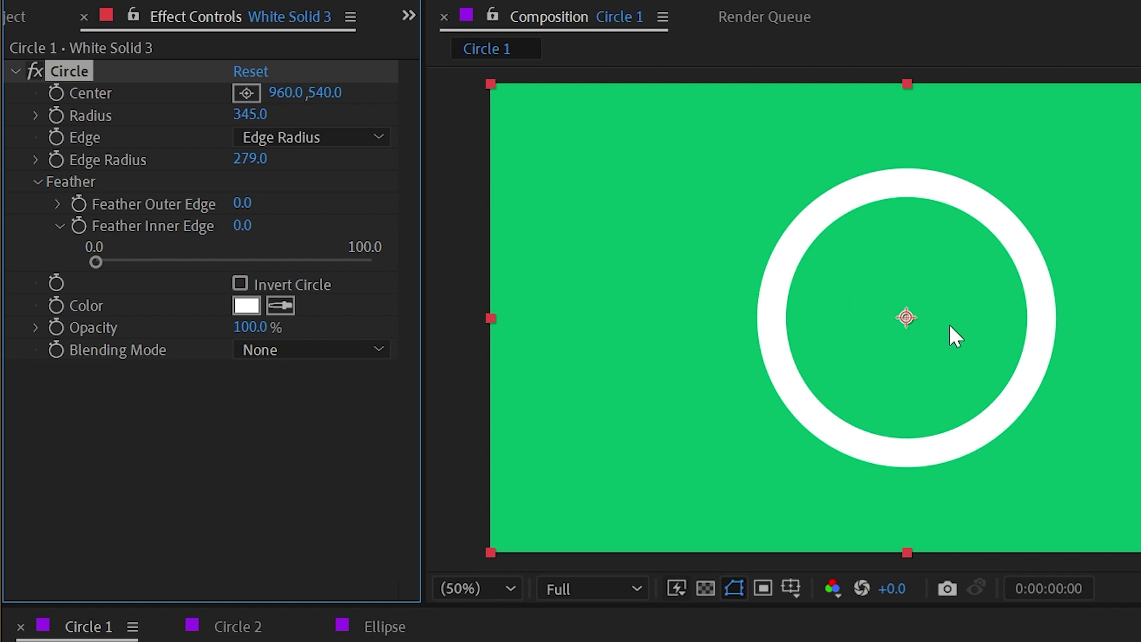
drag(249, 114, 346, 94)
drag(263, 161, 311, 153)
drag(250, 114, 277, 119)
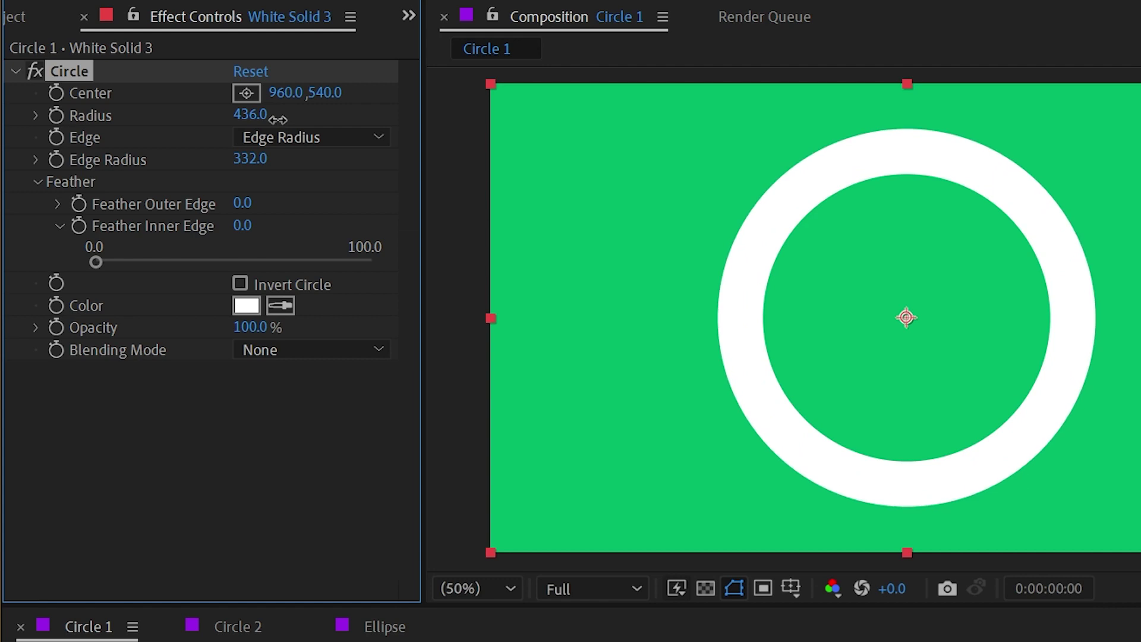
Test feathering the ring's outer and inner edges, then set the feather back to 0
drag(247, 205, 325, 184)
drag(245, 226, 325, 220)
drag(261, 202, 125, 201)
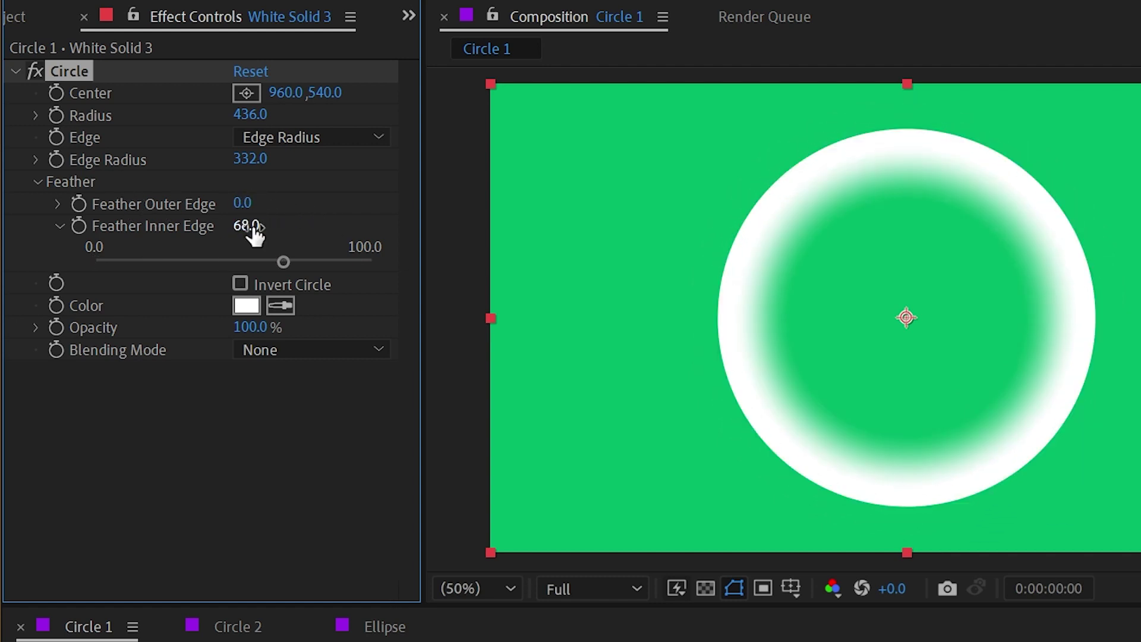
drag(255, 235, 119, 224)
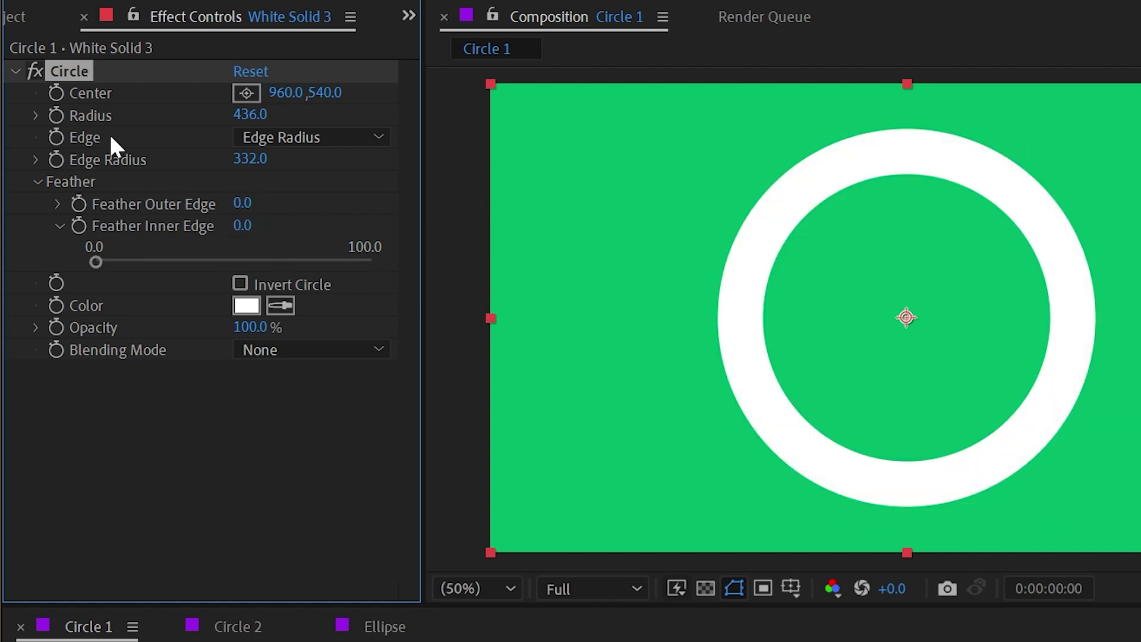
Switch the edge style to Thickness and adjust the ring's thickness and radius
click(298, 142)
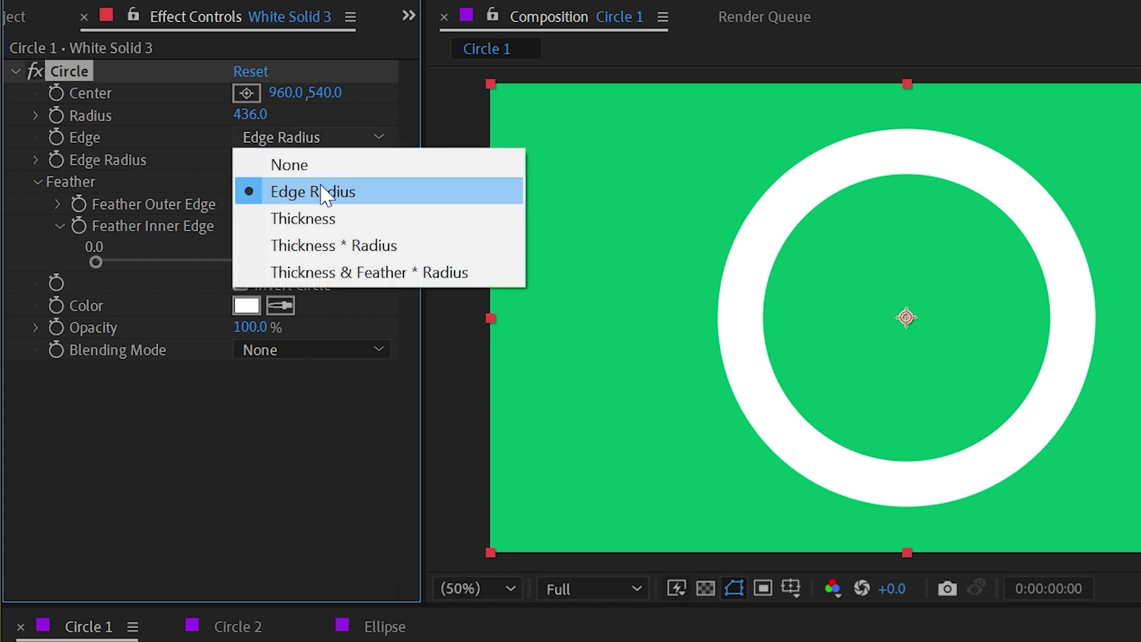
click(320, 220)
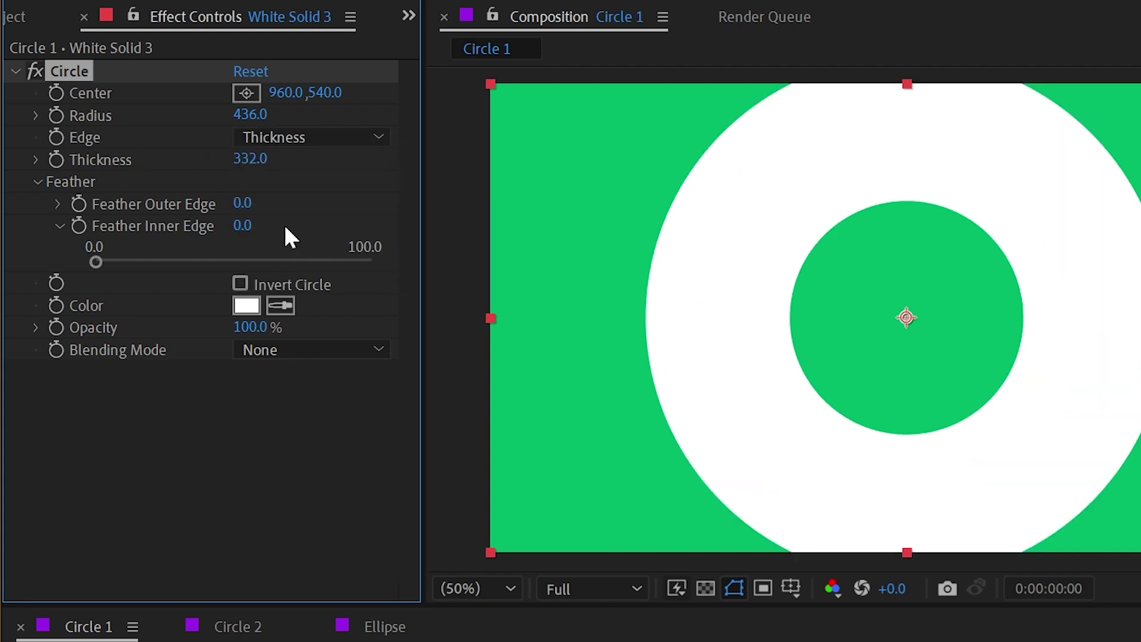
drag(249, 158, 161, 158)
drag(250, 114, 141, 114)
mouse_move(243, 161)
mouse_down()
mouse_move(186, 158)
mouse_move(242, 156)
mouse_move(250, 169)
mouse_up()
Switch to Thickness * Radius, set thickness to 45 and enlarge the ring
click(262, 137)
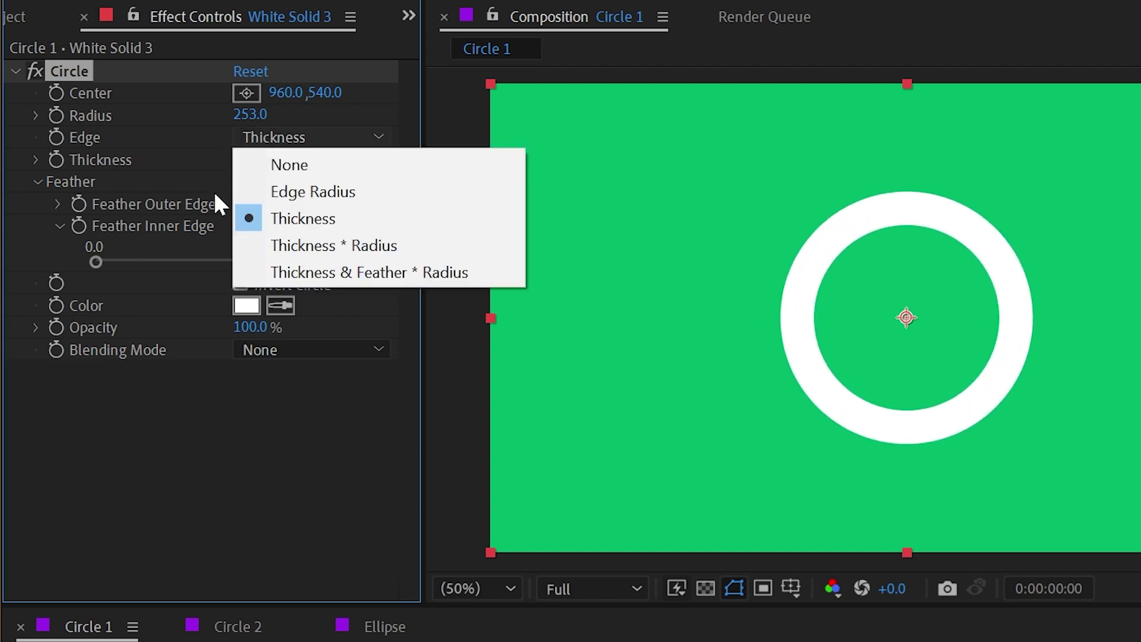
click(263, 245)
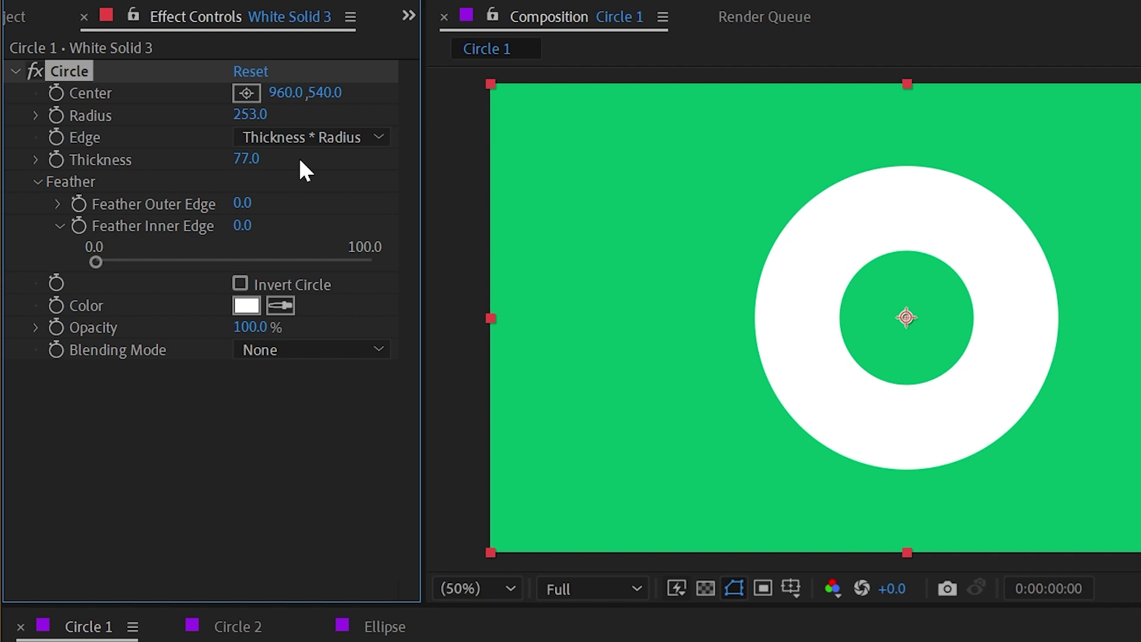
drag(251, 156, 202, 158)
drag(250, 114, 345, 107)
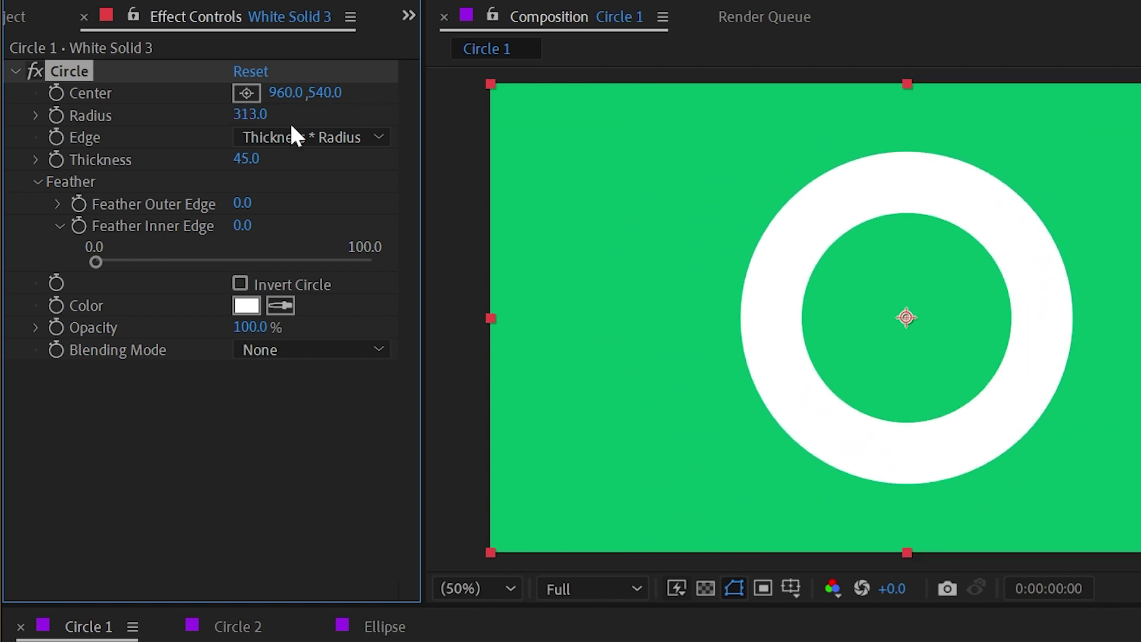
Use Thickness & Feather * Radius with feathers 32 and 39, shrinking the ring to radius 37
click(281, 136)
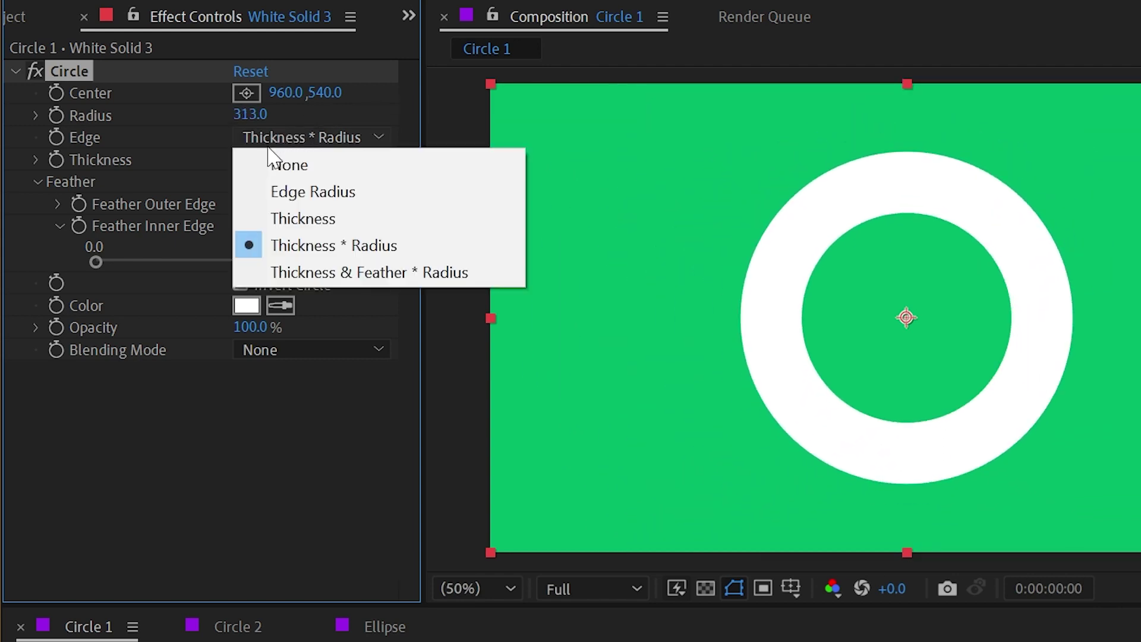
click(283, 276)
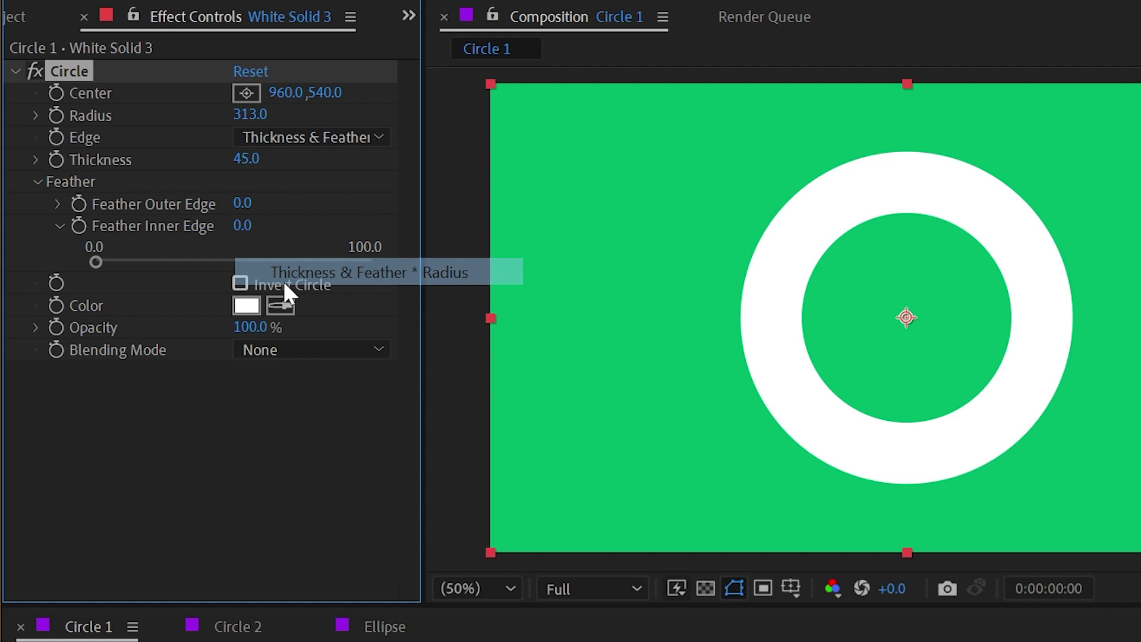
drag(244, 204, 293, 224)
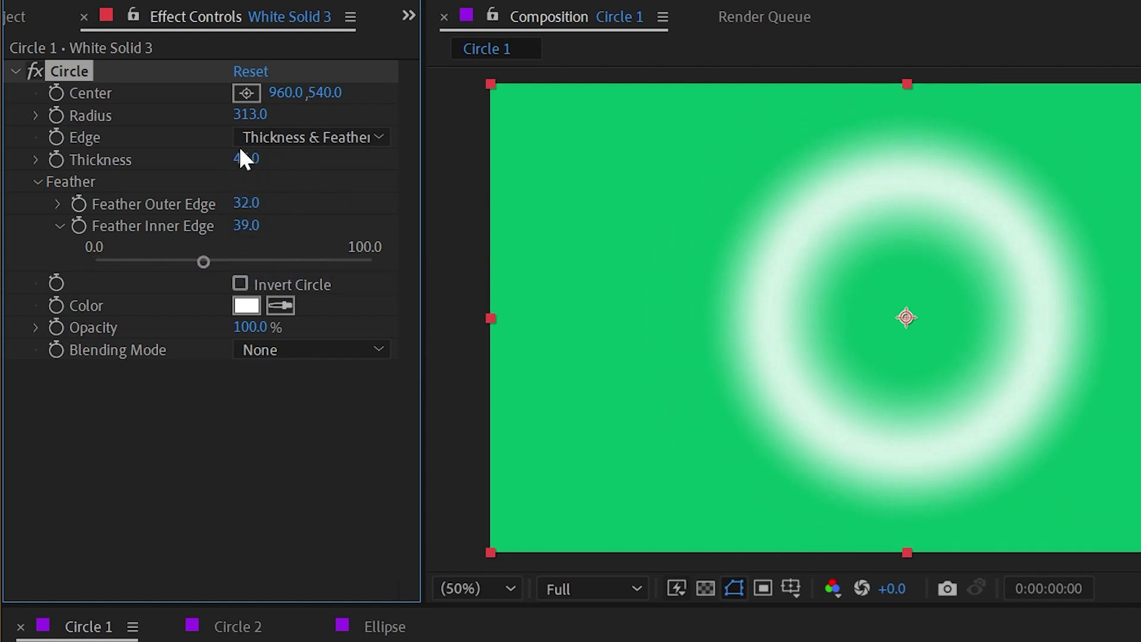
drag(245, 121, 23, 131)
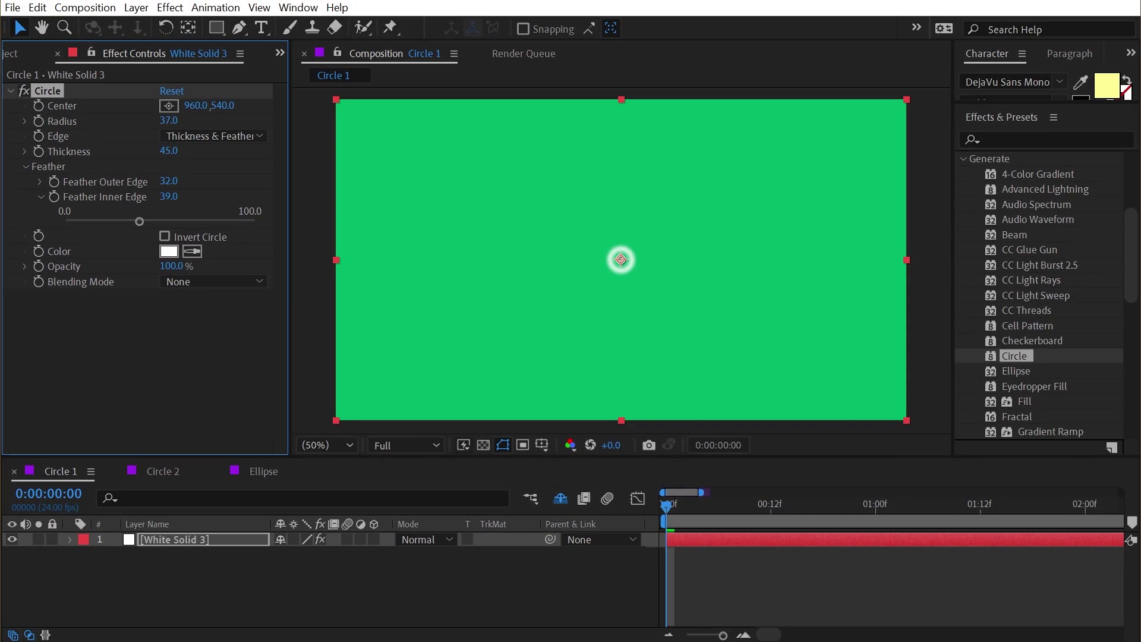
In Circle 2, apply Circle to the photo with Overlay blending and radius 532
click(161, 471)
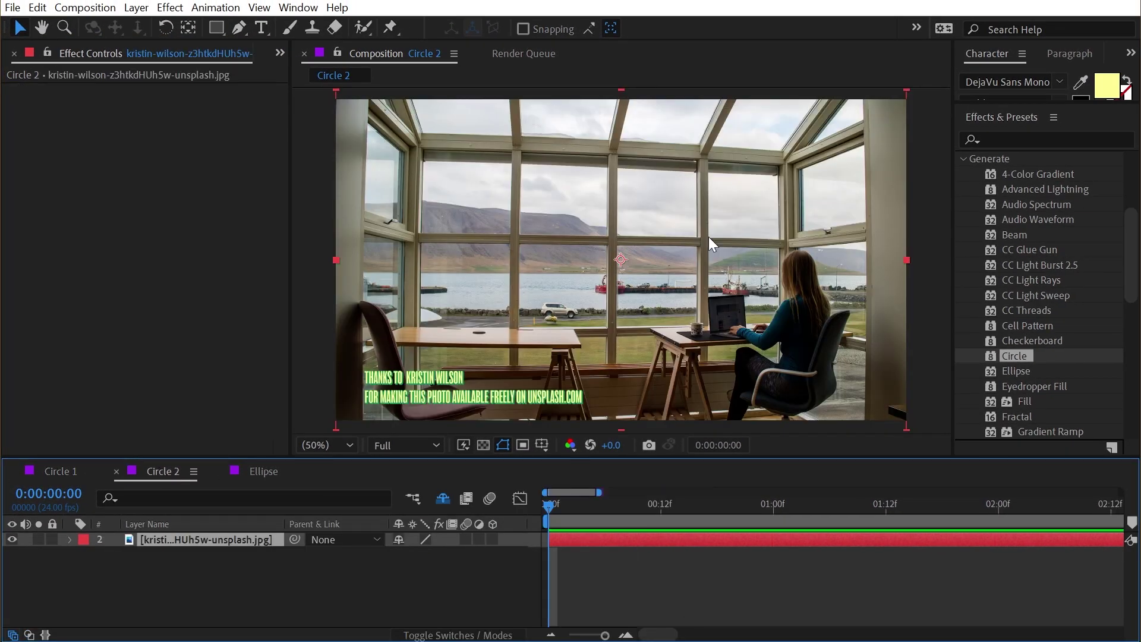
drag(992, 359, 688, 297)
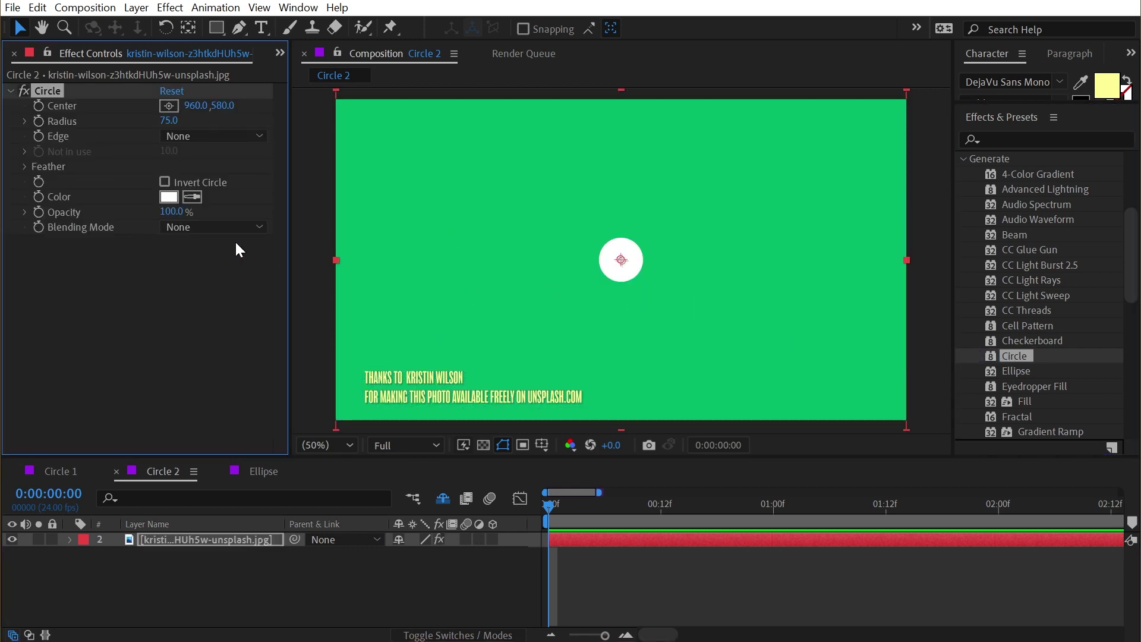
click(193, 228)
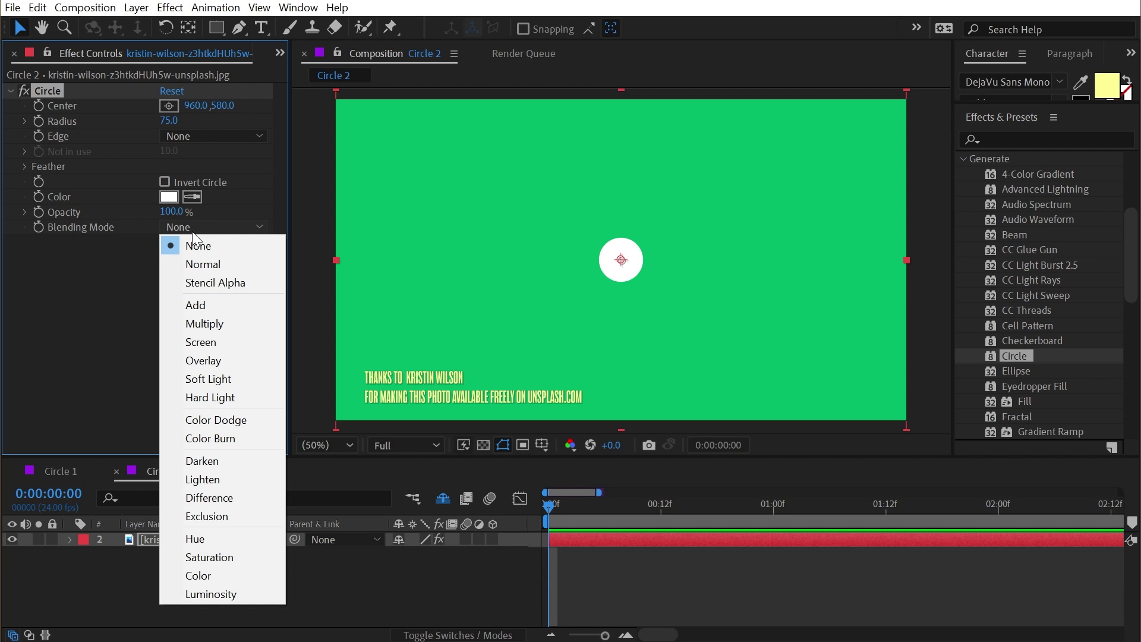
click(218, 355)
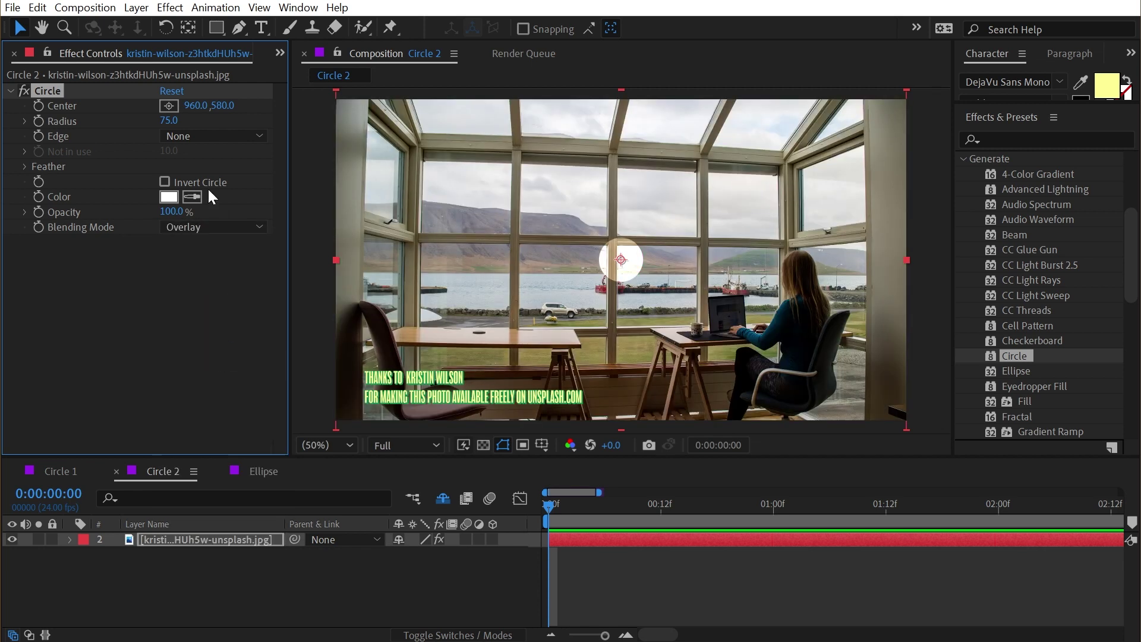
drag(169, 120, 654, 122)
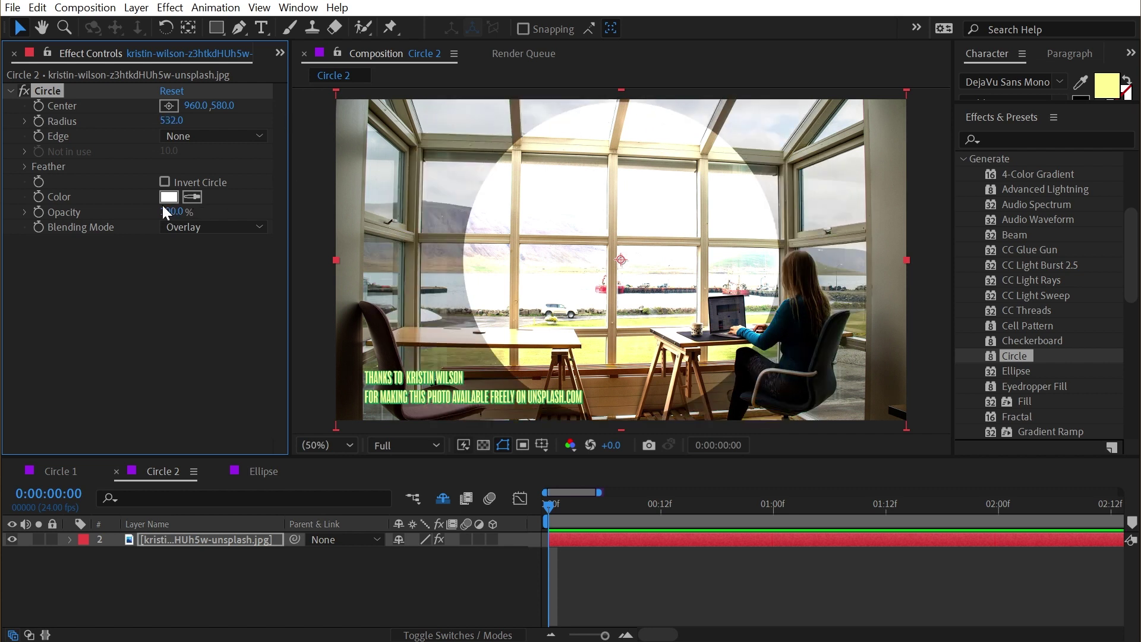
Set the circle's colour to a light orange, FFC27A
click(169, 196)
drag(320, 408, 317, 431)
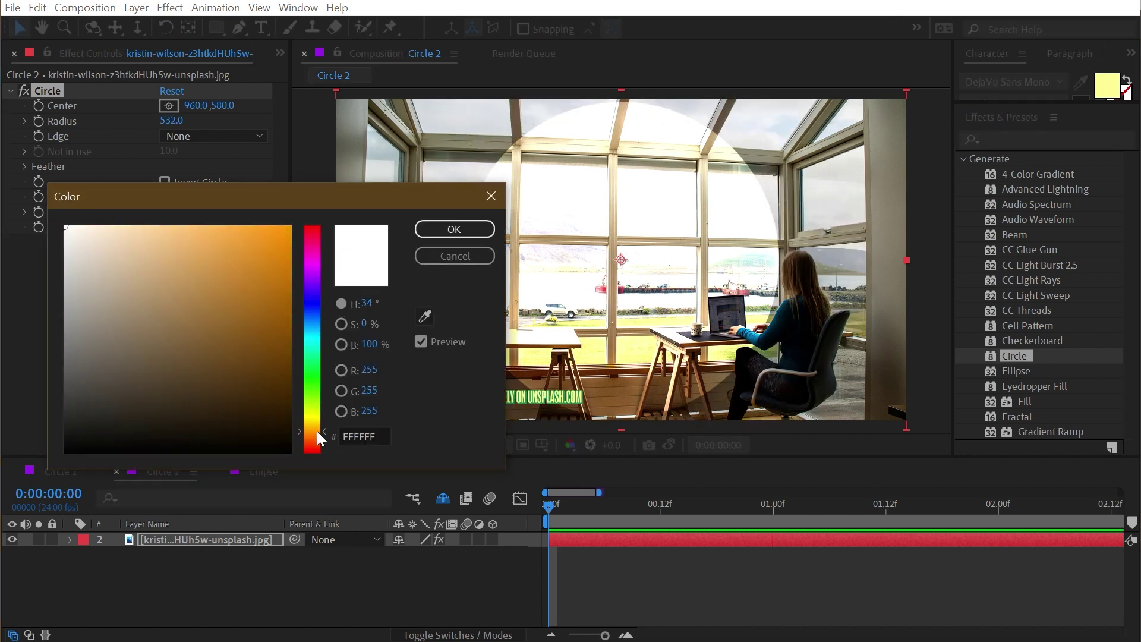
mouse_move(249, 336)
mouse_down()
mouse_move(222, 195)
mouse_move(182, 192)
mouse_up()
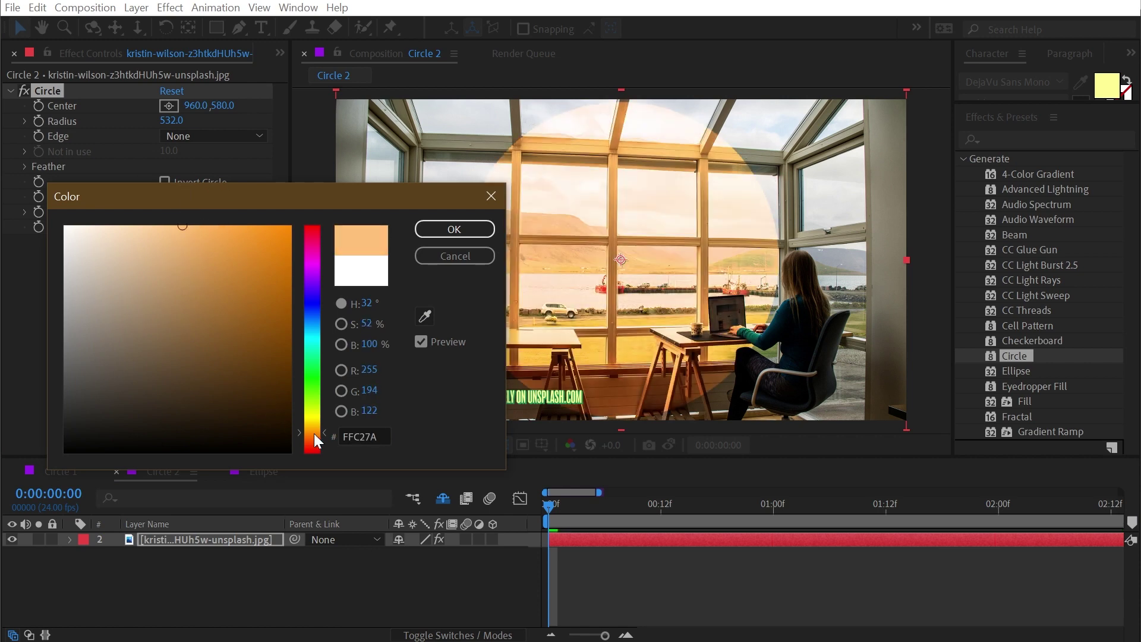
drag(315, 438, 315, 443)
click(442, 235)
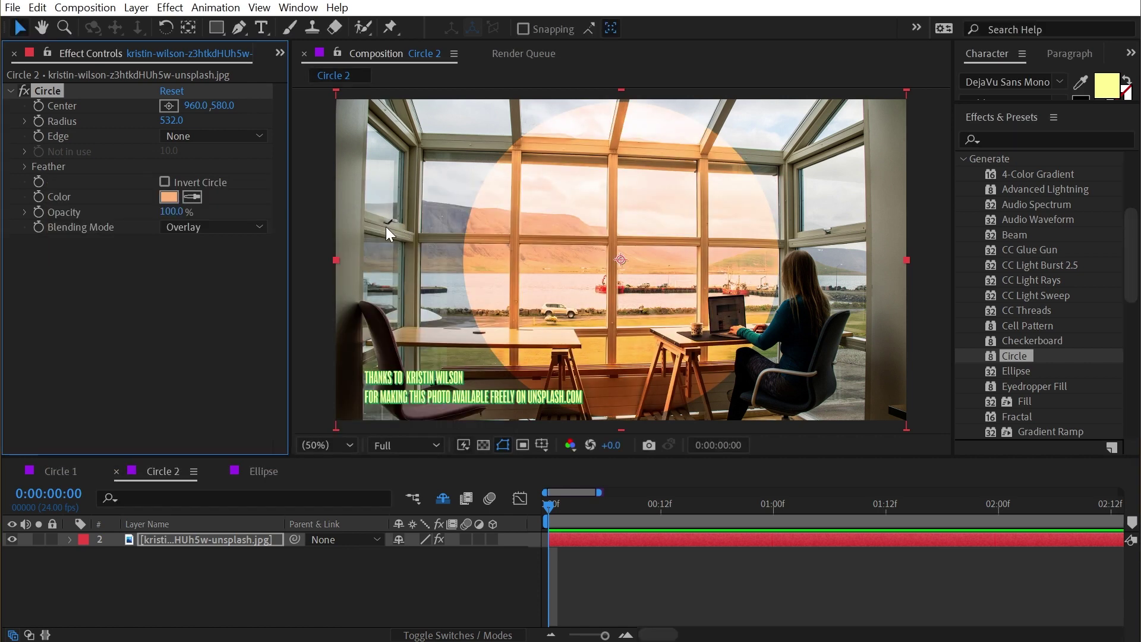
Set Edge Radius to 290, invert the circle, and feather the outer edge to 116
click(211, 136)
click(220, 174)
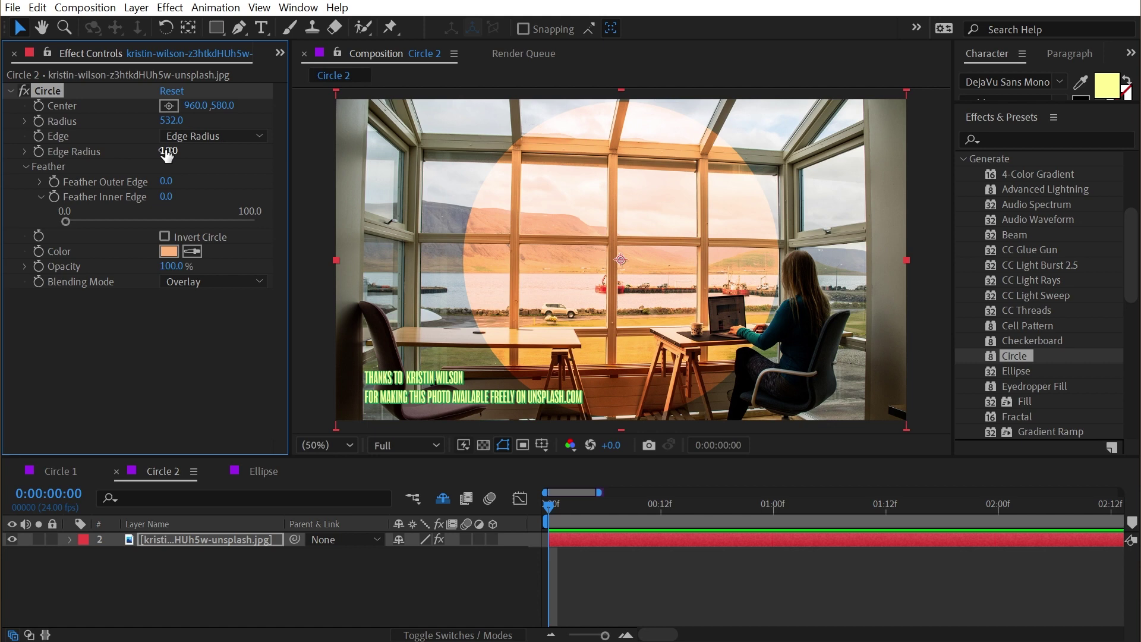
drag(168, 150, 405, 140)
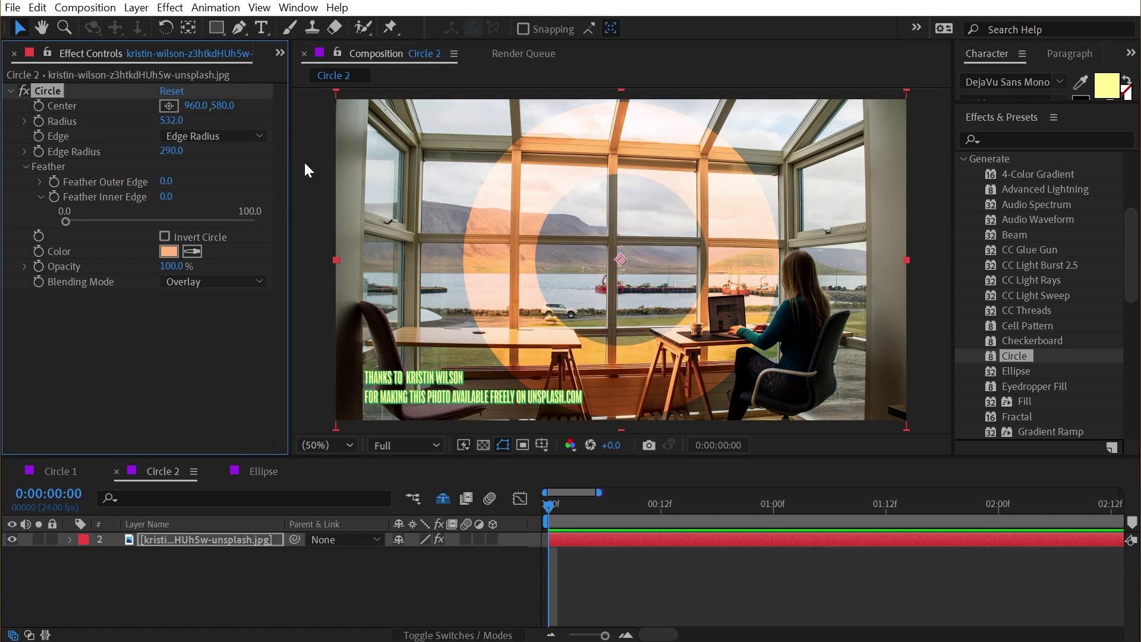
click(206, 236)
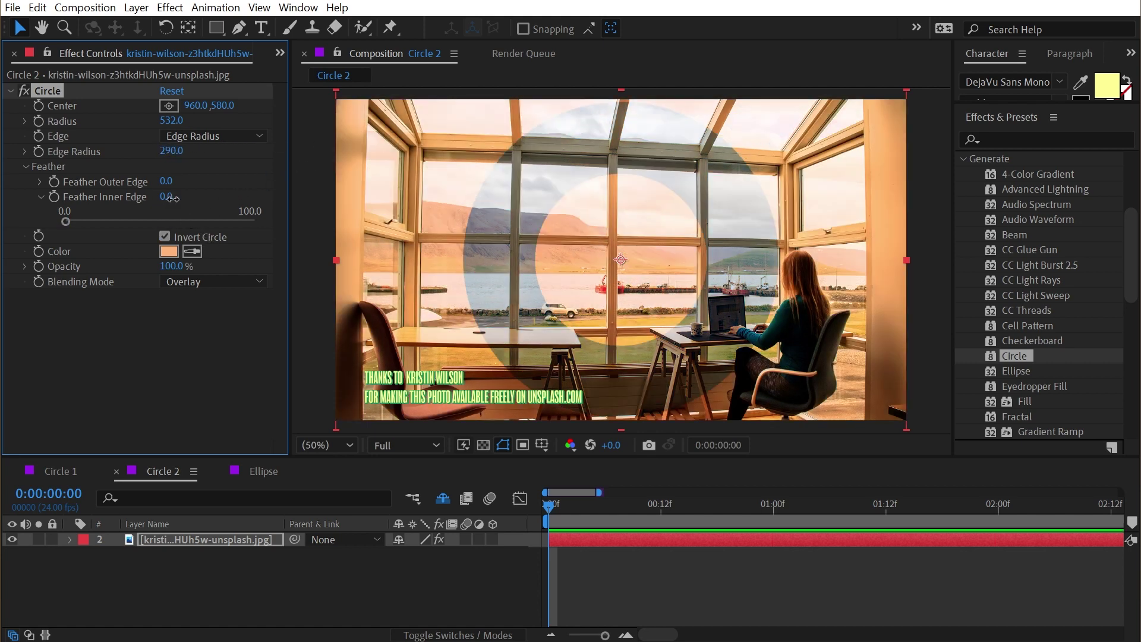
drag(166, 180, 197, 174)
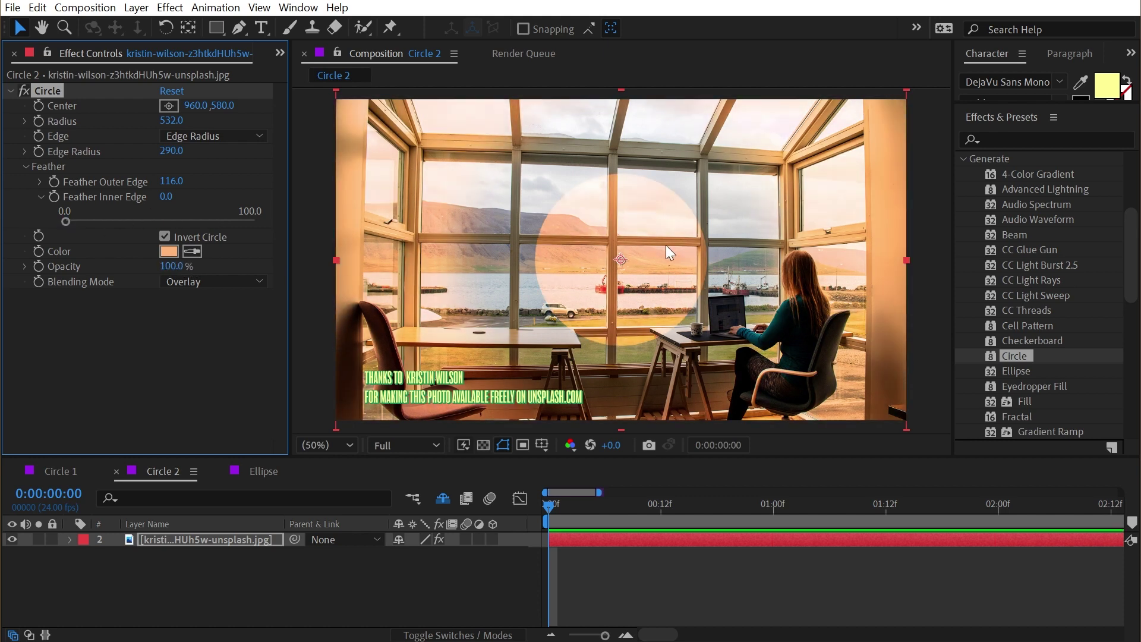
In Circle 1, reset the white solid's Circle and set radius 478 centred at 852,533
click(59, 471)
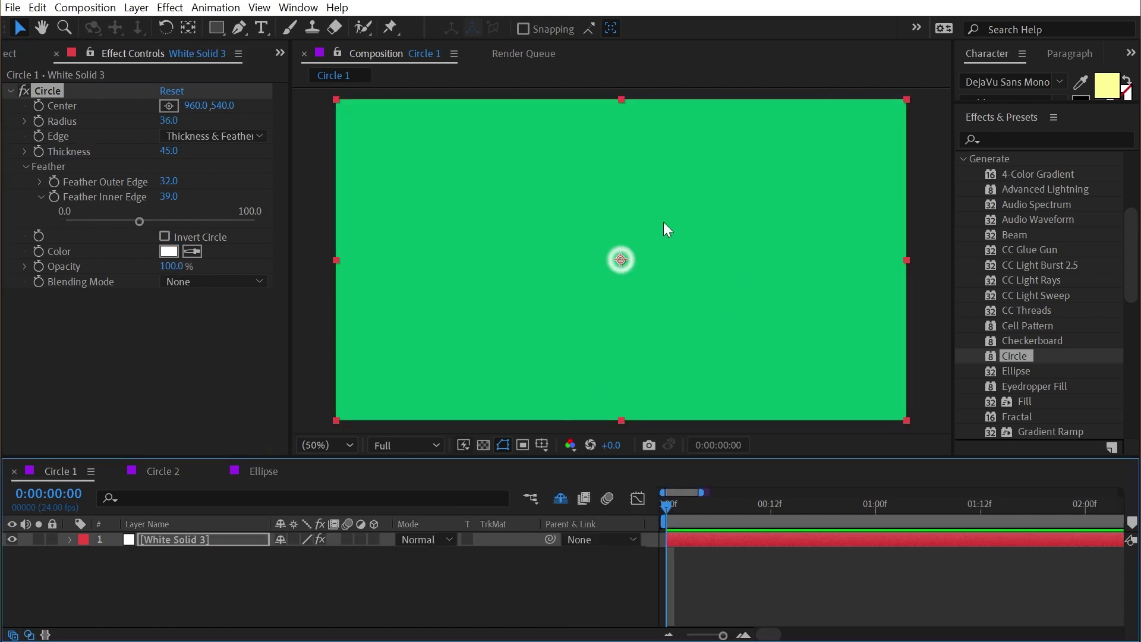
click(172, 90)
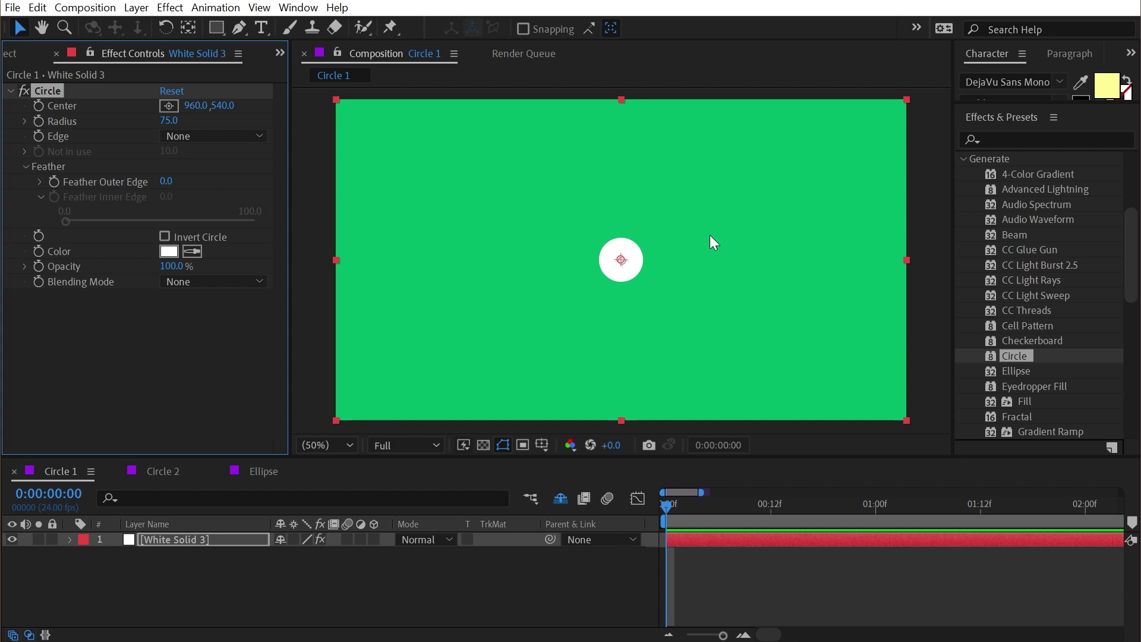
drag(215, 105, 288, 134)
key(ctrl+z)
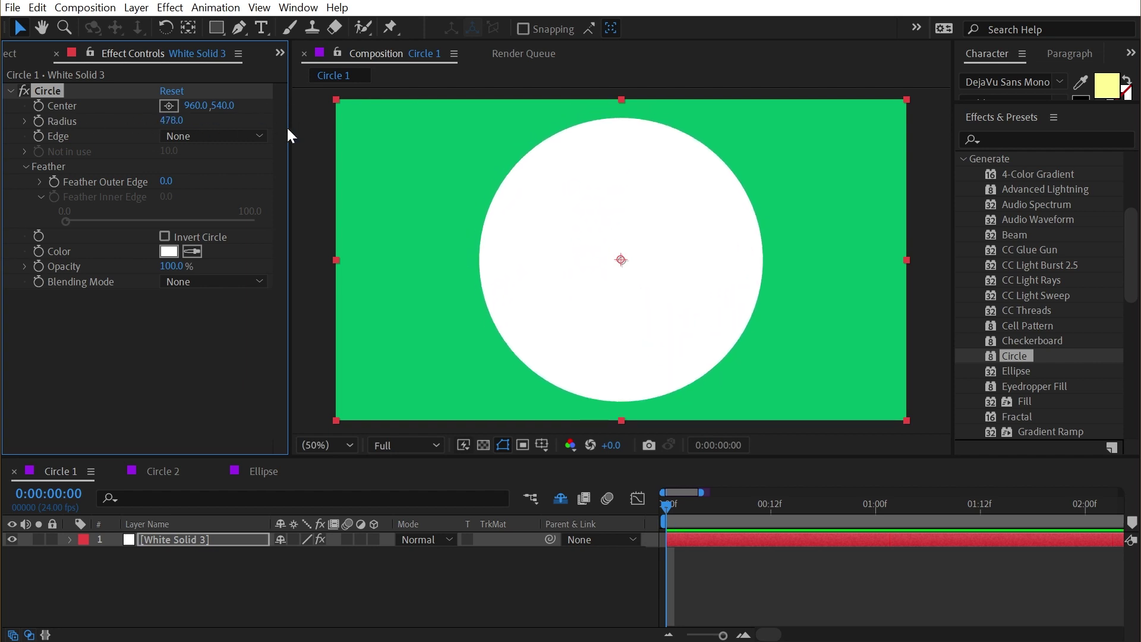
click(199, 540)
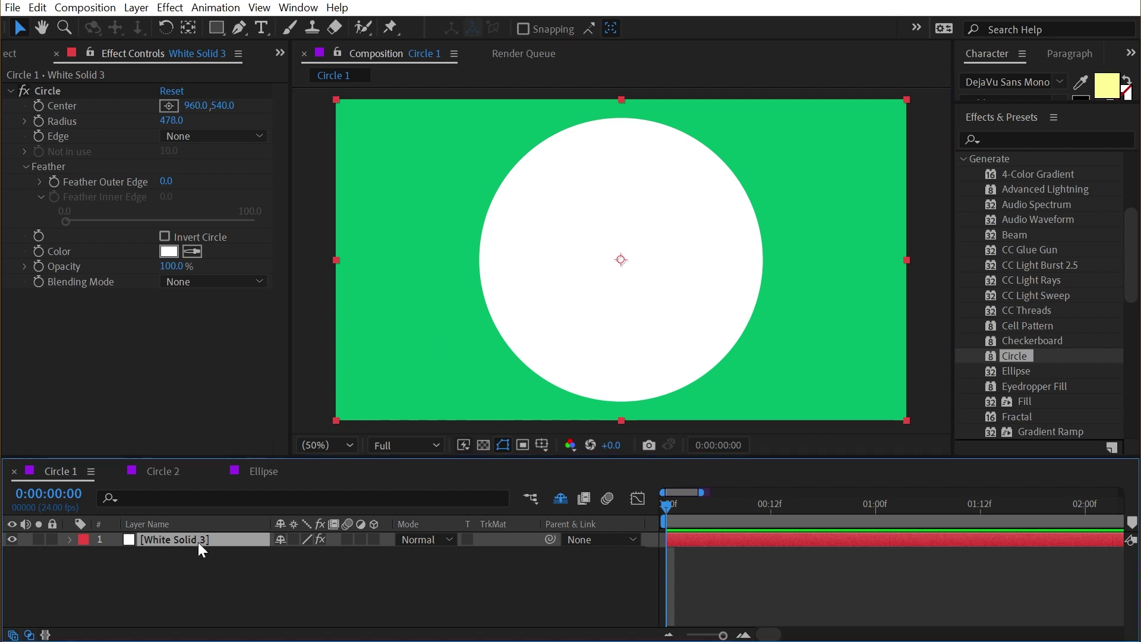
drag(634, 244, 594, 278)
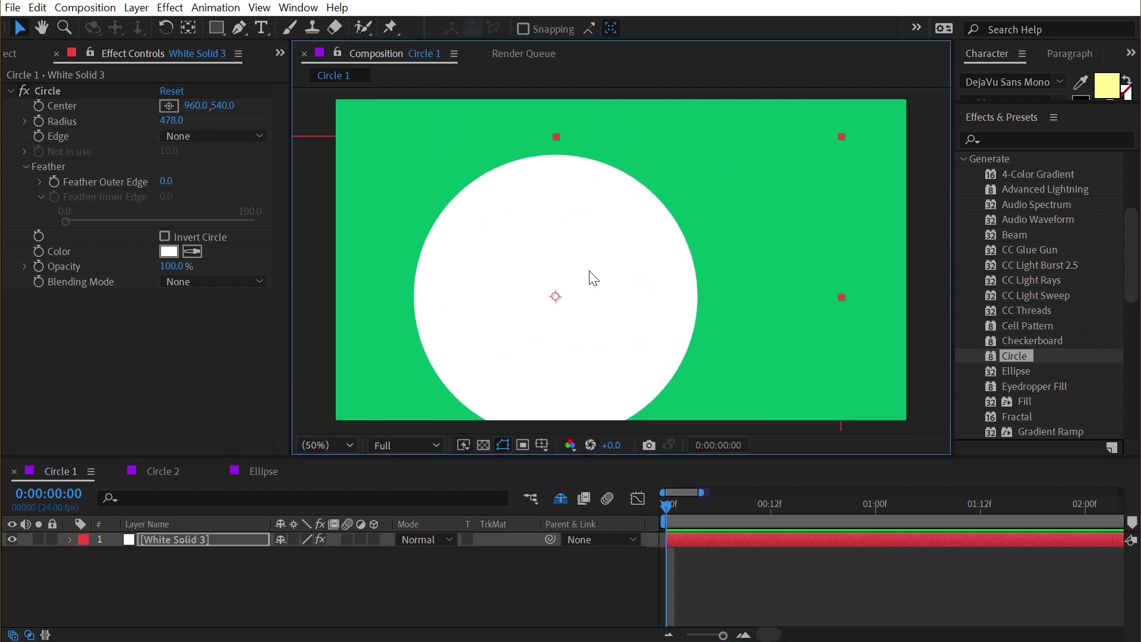
key(ctrl+z)
drag(223, 106, 109, 115)
Add a Null 1 null object layer via Layer > New > Null Object
click(136, 9)
mouse_move(285, 29)
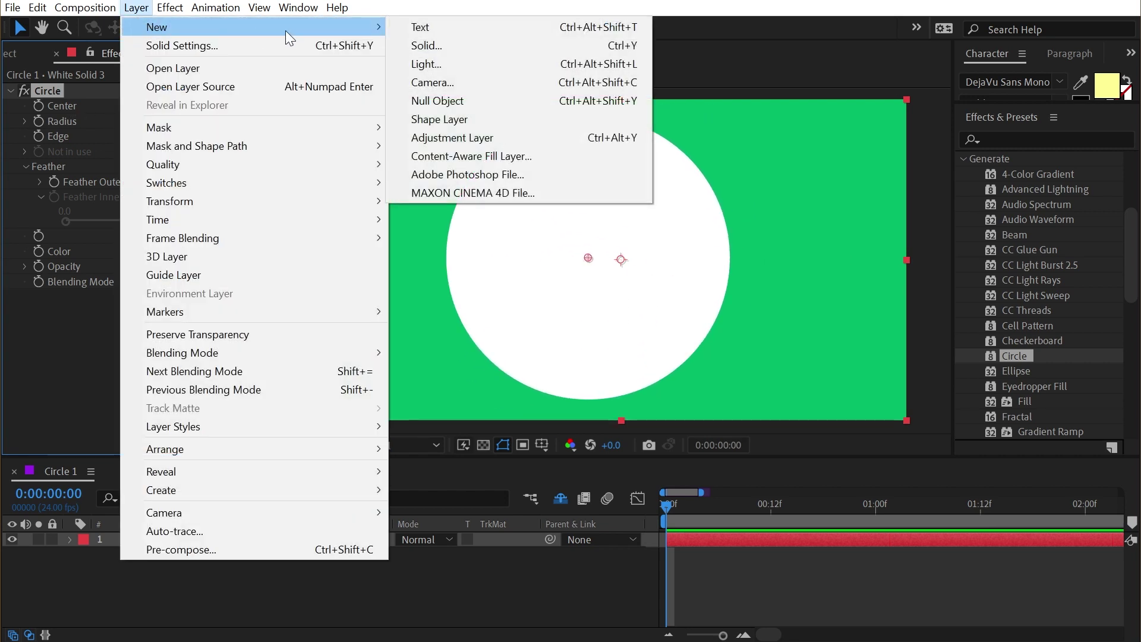
click(512, 101)
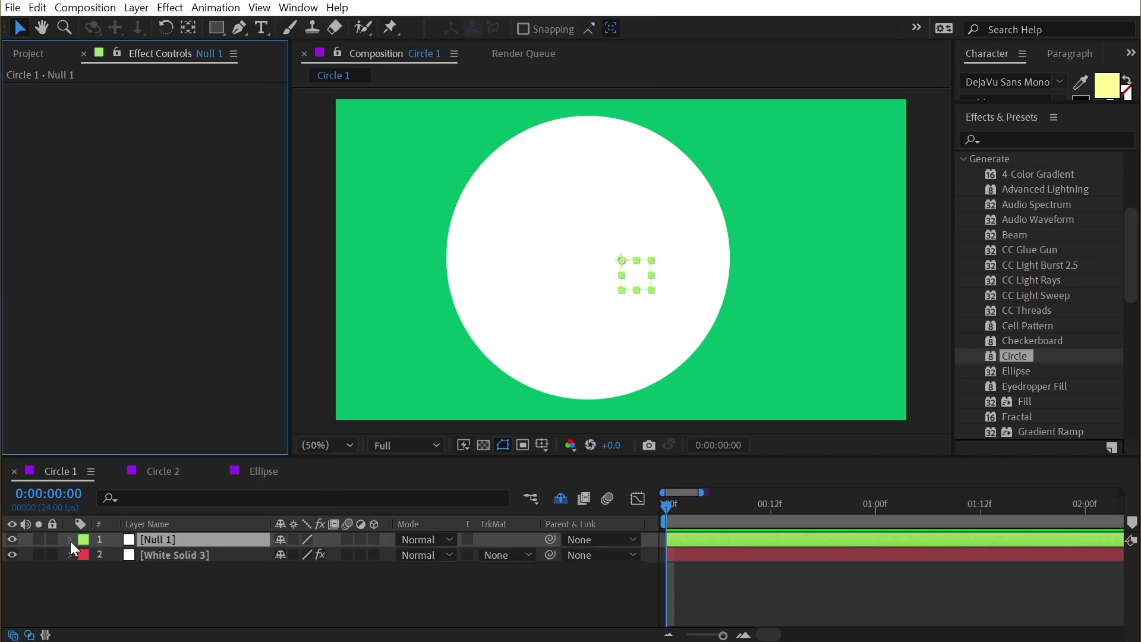
Reveal White Solid 3's Circle effect properties in an enlarged timeline and select Center
click(142, 554)
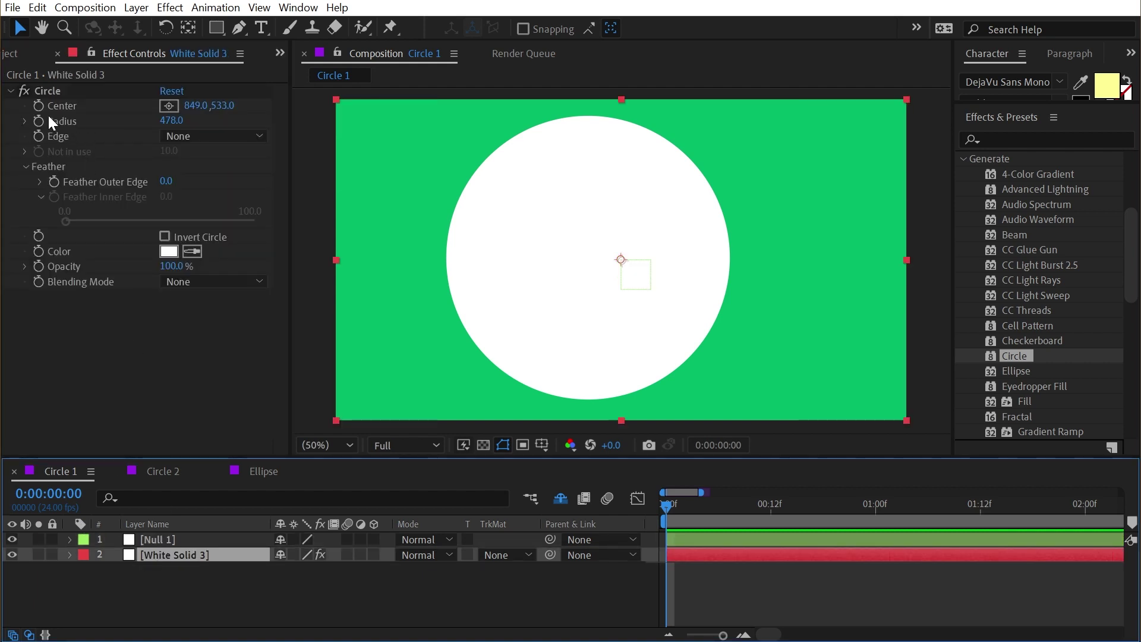
key(e)
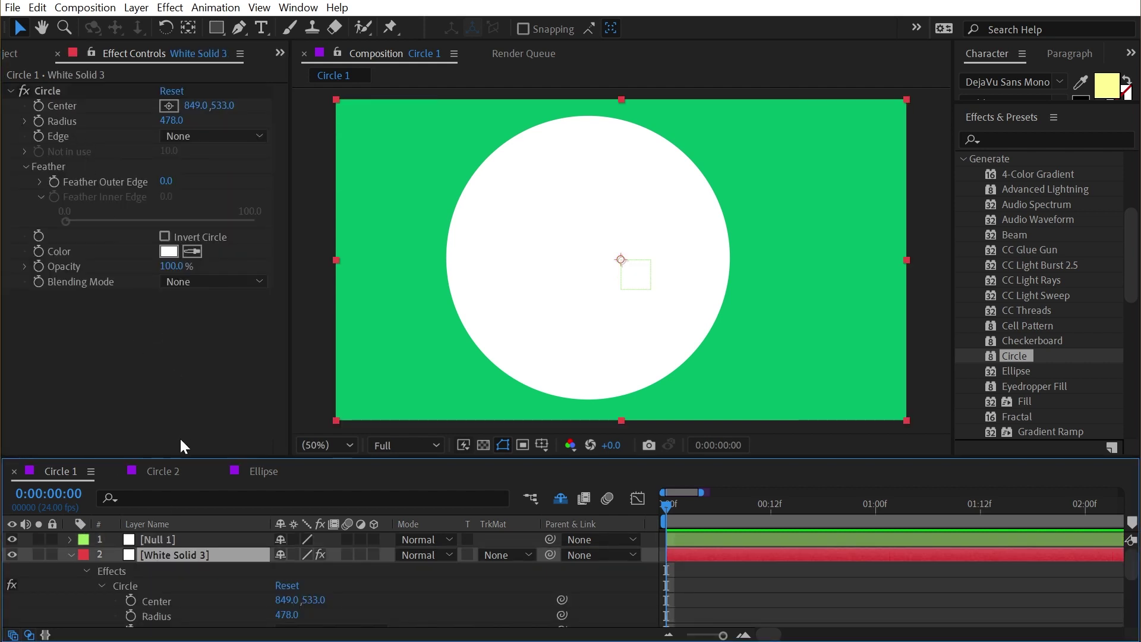
drag(173, 457, 178, 326)
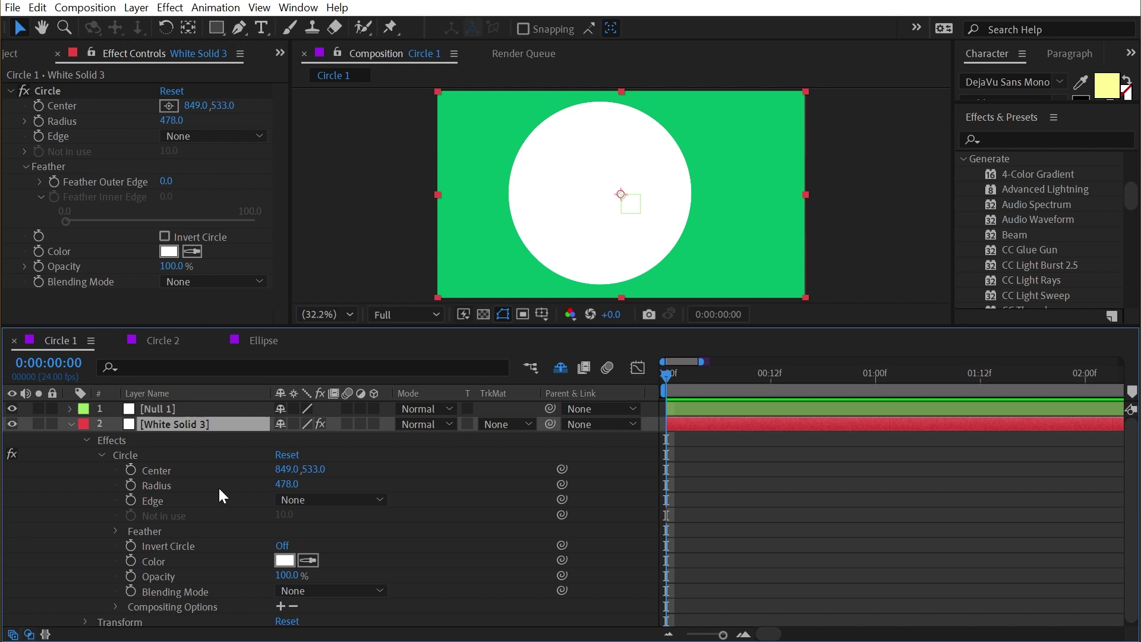
click(156, 472)
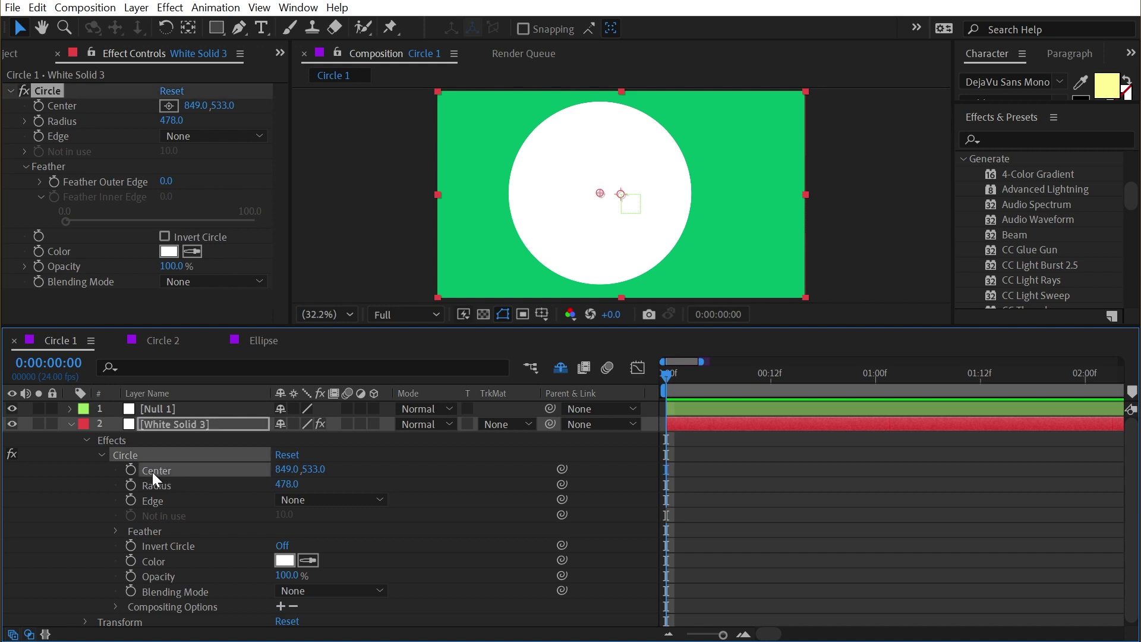
Link the circle's Center to Null 1 with thisComp.layer("Null 1").toComp([0,0,0])
click(158, 412)
key(p)
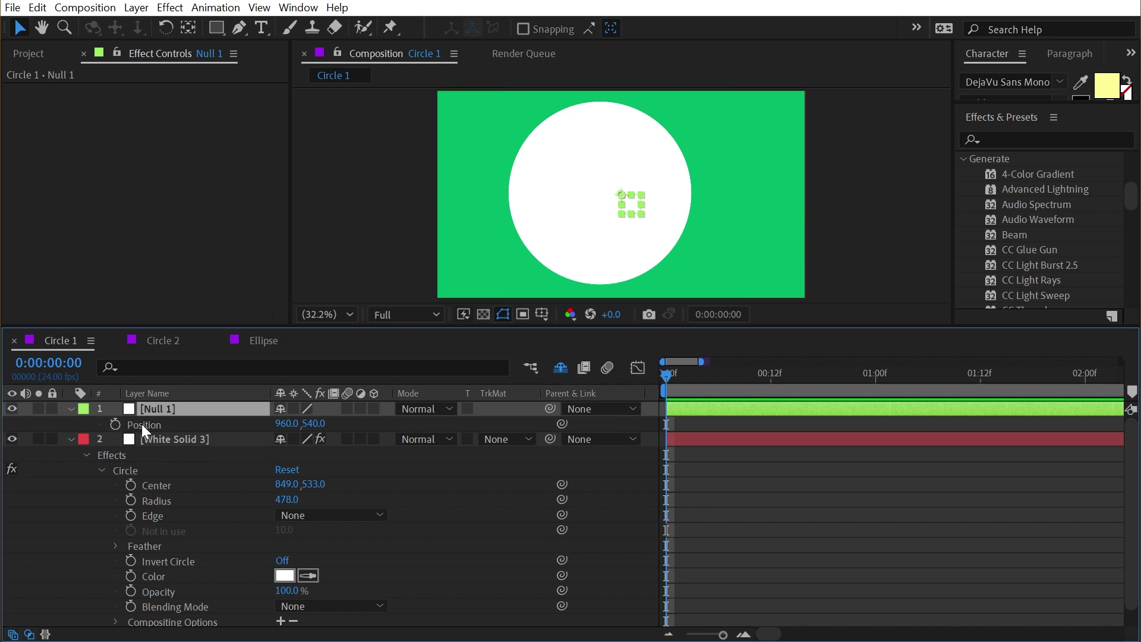
alt+click(130, 484)
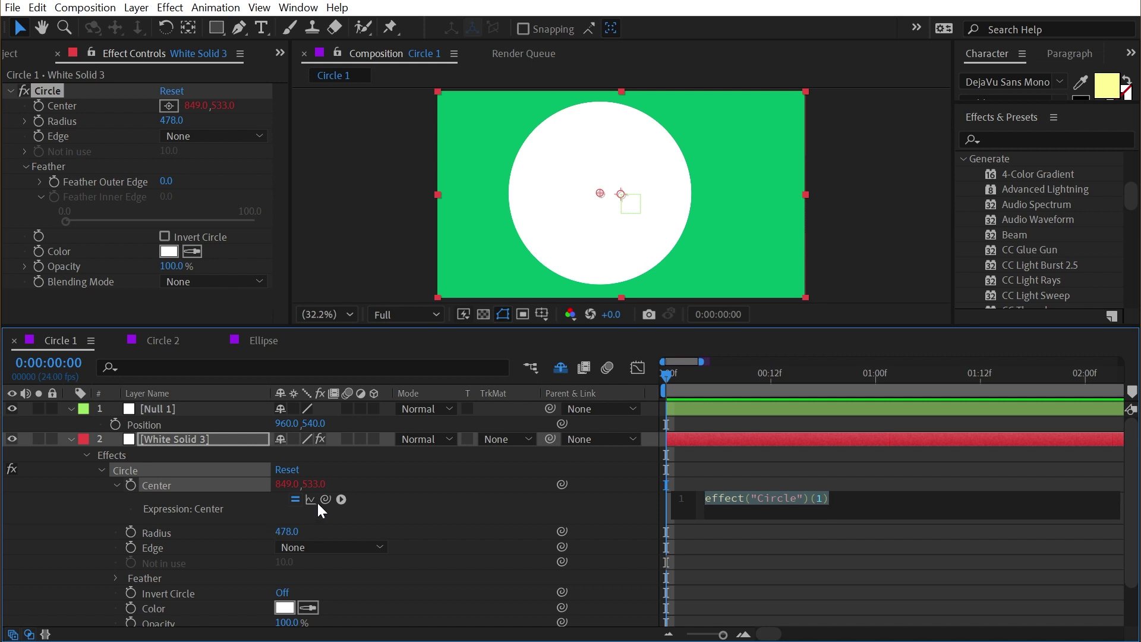
drag(326, 499, 176, 407)
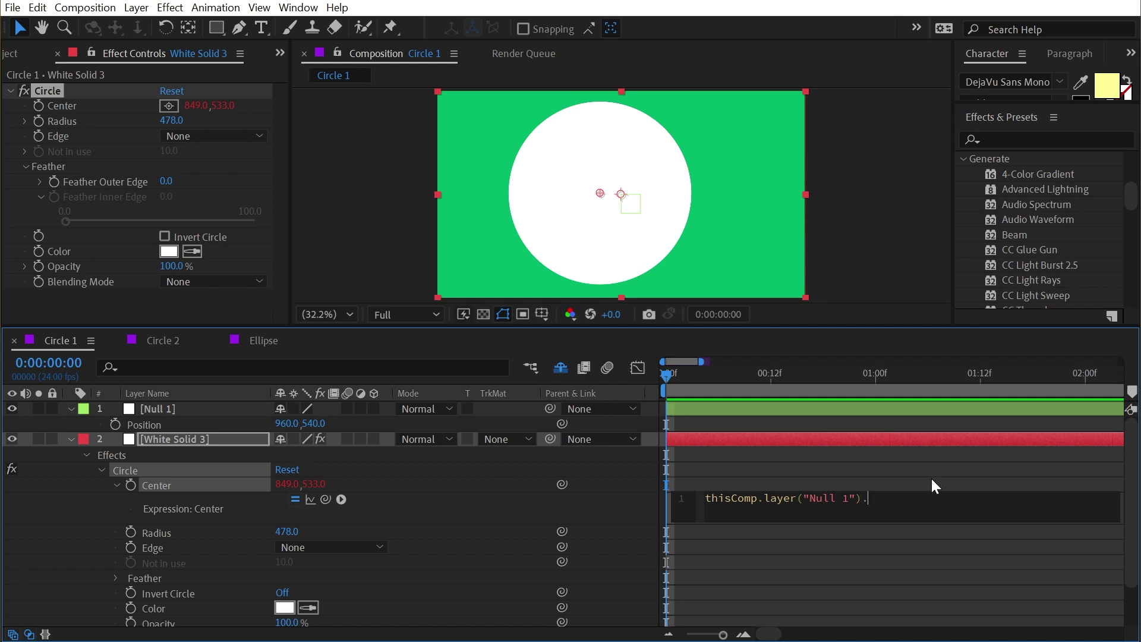
text(toComp)
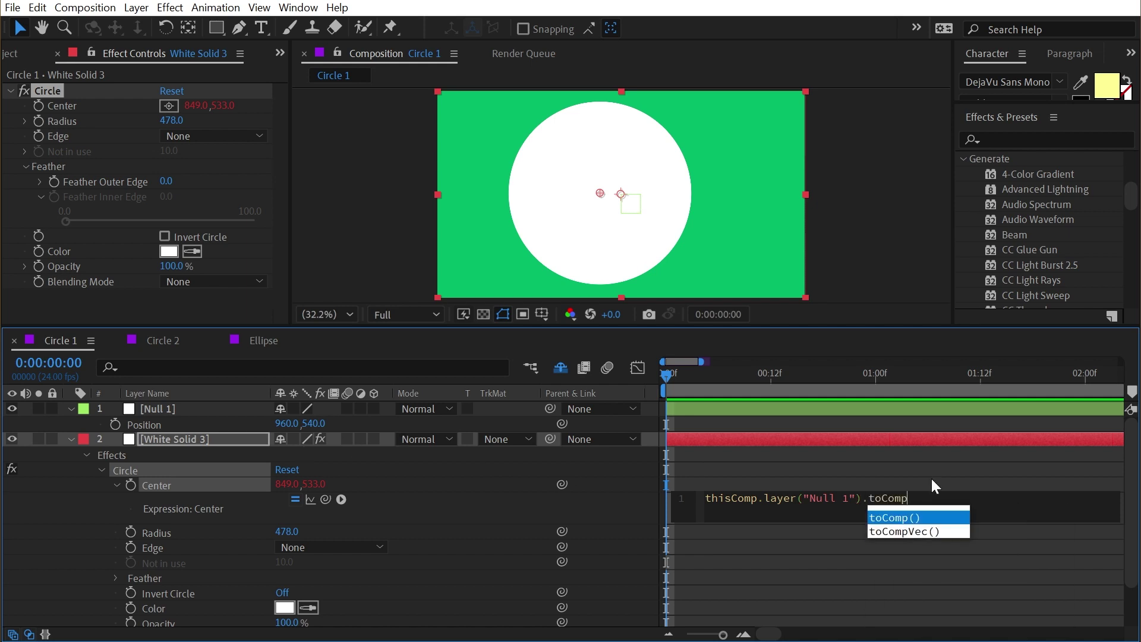
click(896, 517)
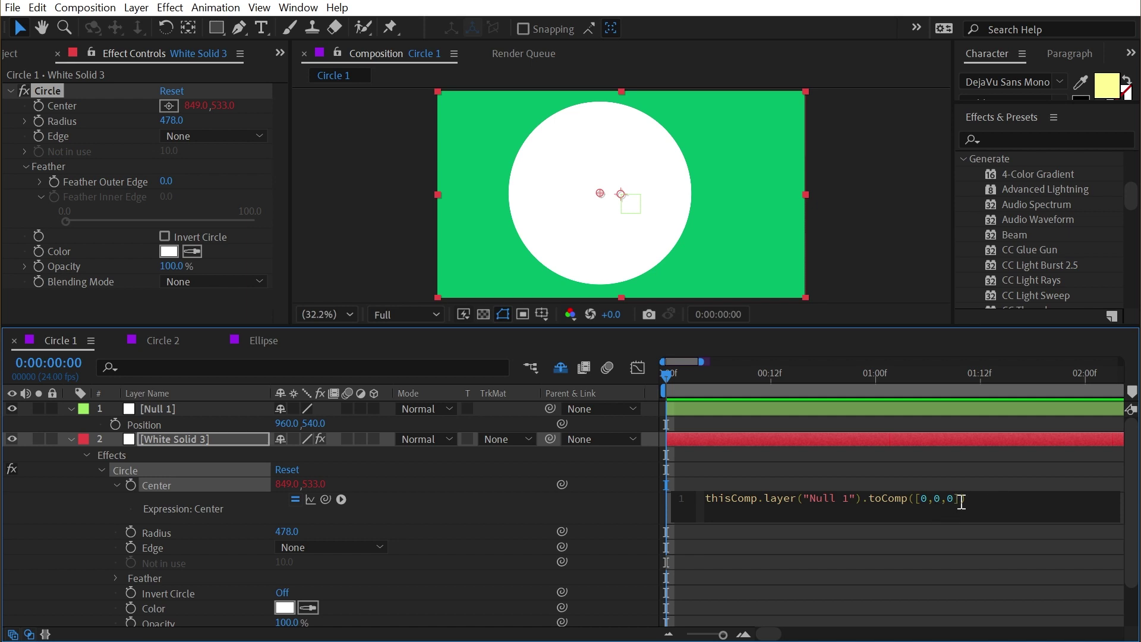
click(615, 501)
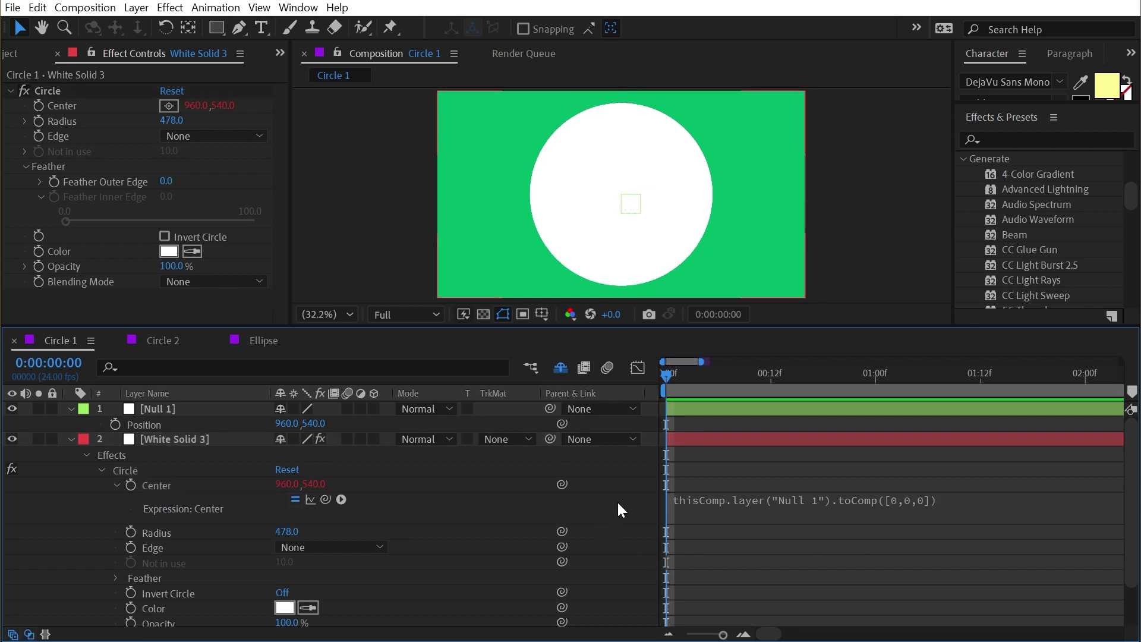
Move Null 1 up-left so the linked white circle follows to 876.2,574.1
click(197, 410)
mouse_move(633, 211)
mouse_down()
mouse_move(540, 224)
mouse_move(670, 213)
mouse_move(704, 251)
mouse_move(604, 208)
mouse_move(618, 208)
mouse_up()
click(159, 565)
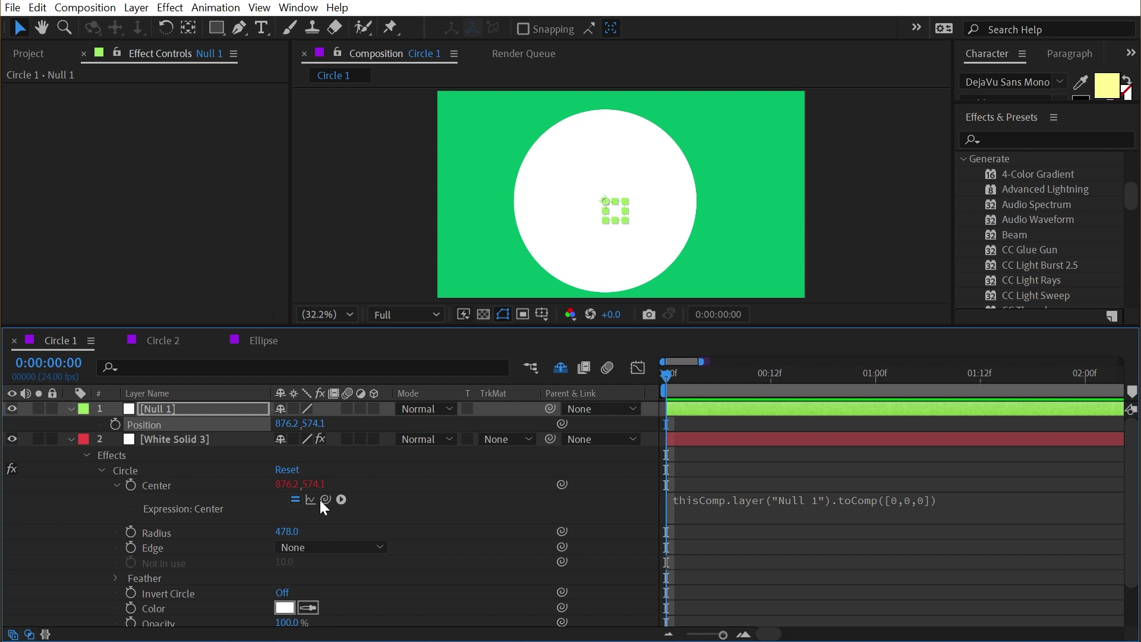
Give the circle's Radius the expression value * Null 1's Scale / 100
key(s)
alt+click(131, 531)
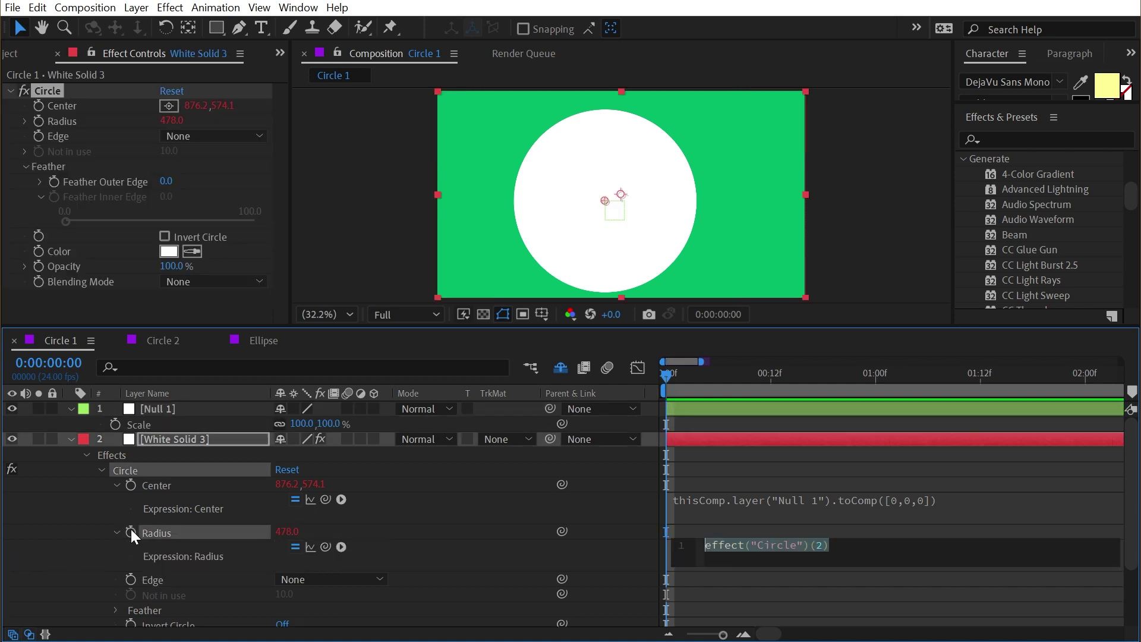
text(va)
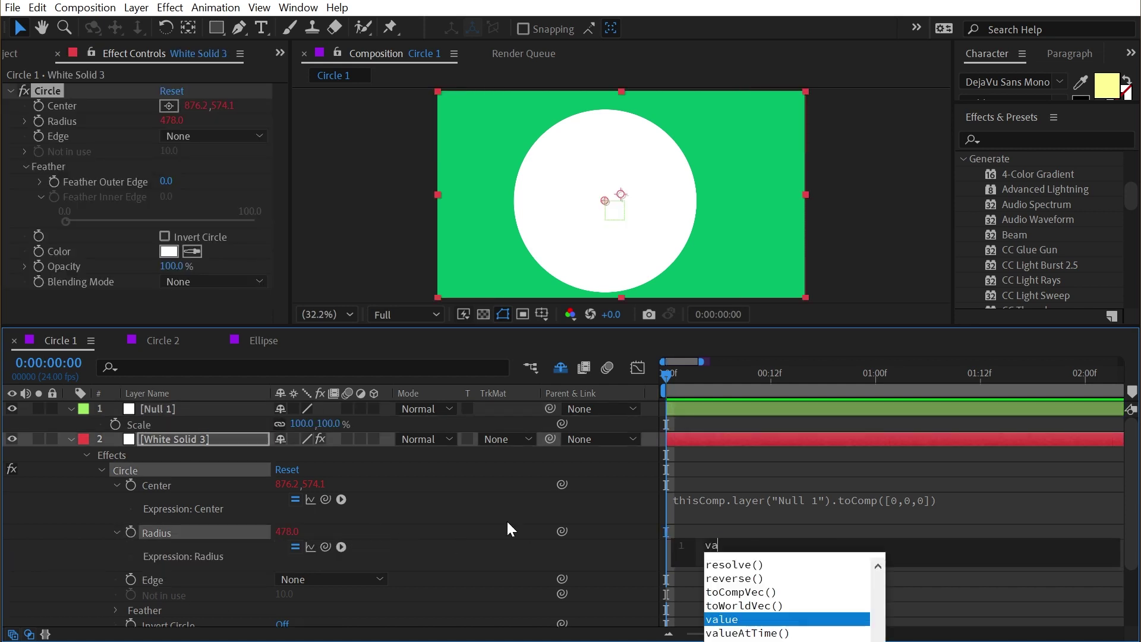
text(lue*)
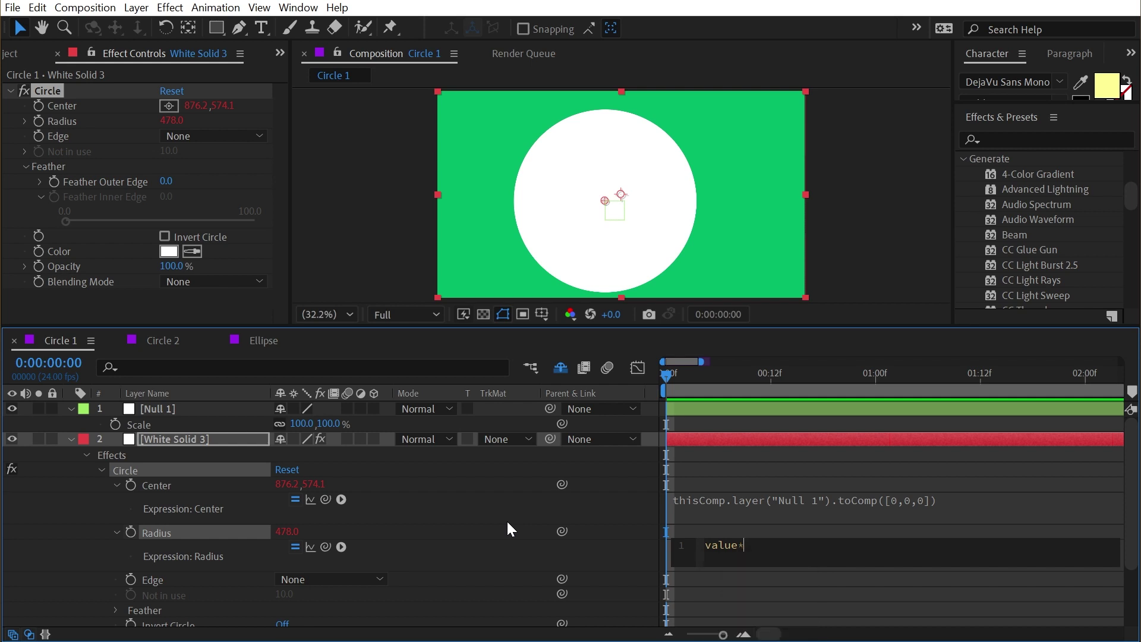
drag(326, 547, 308, 425)
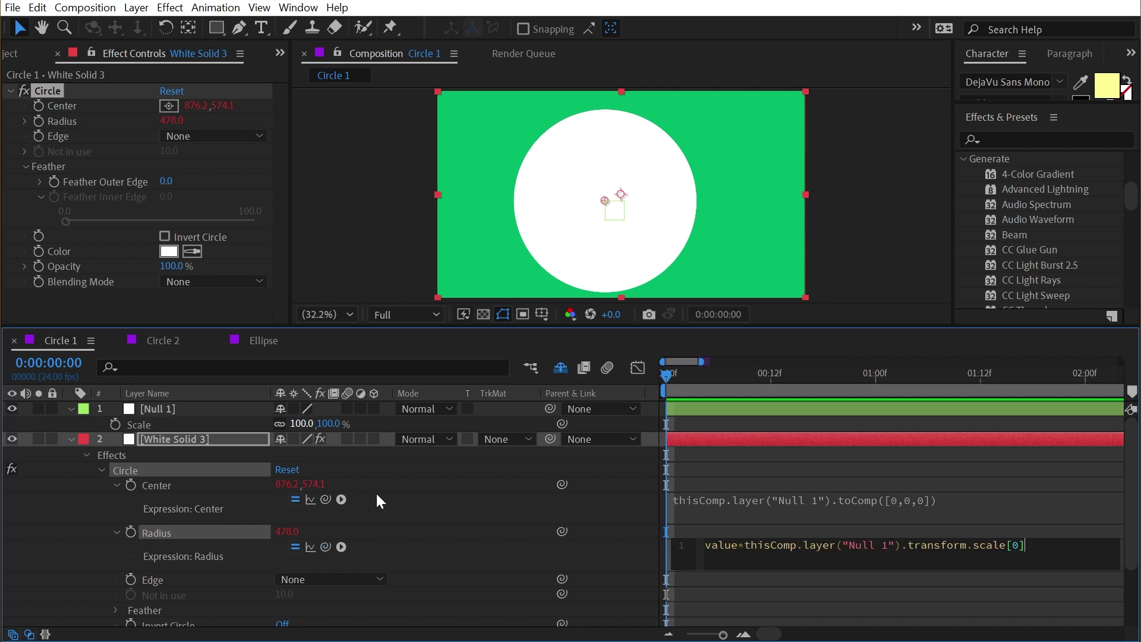
text(/100)
click(467, 586)
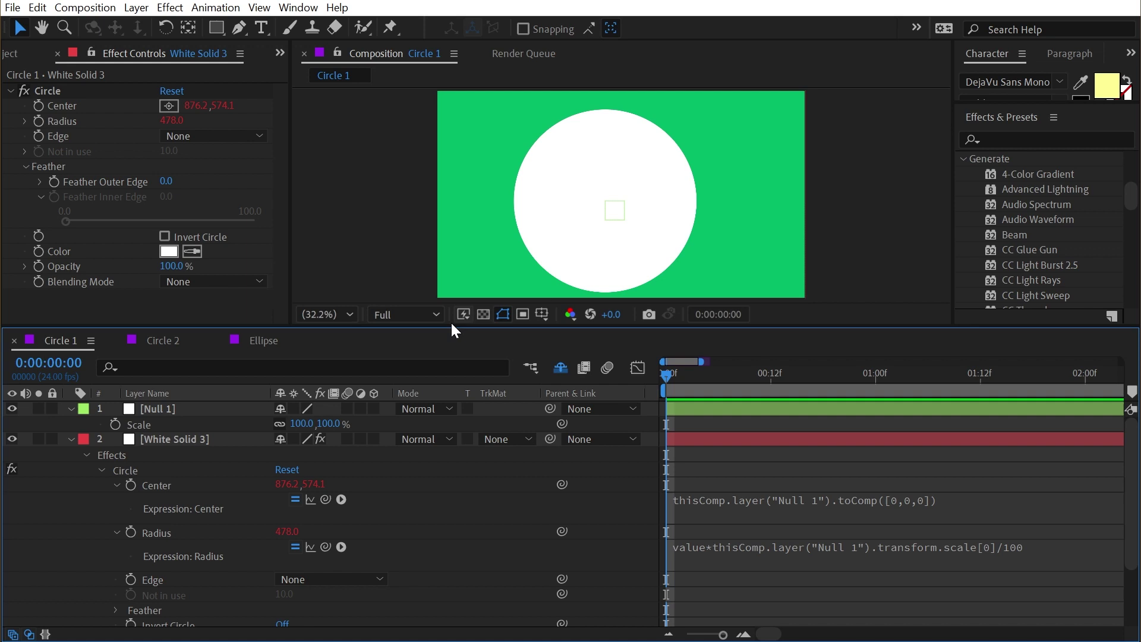
Scale Null 1 to 81% so Radius reads 387.2, then drag the null left
drag(337, 426, 297, 419)
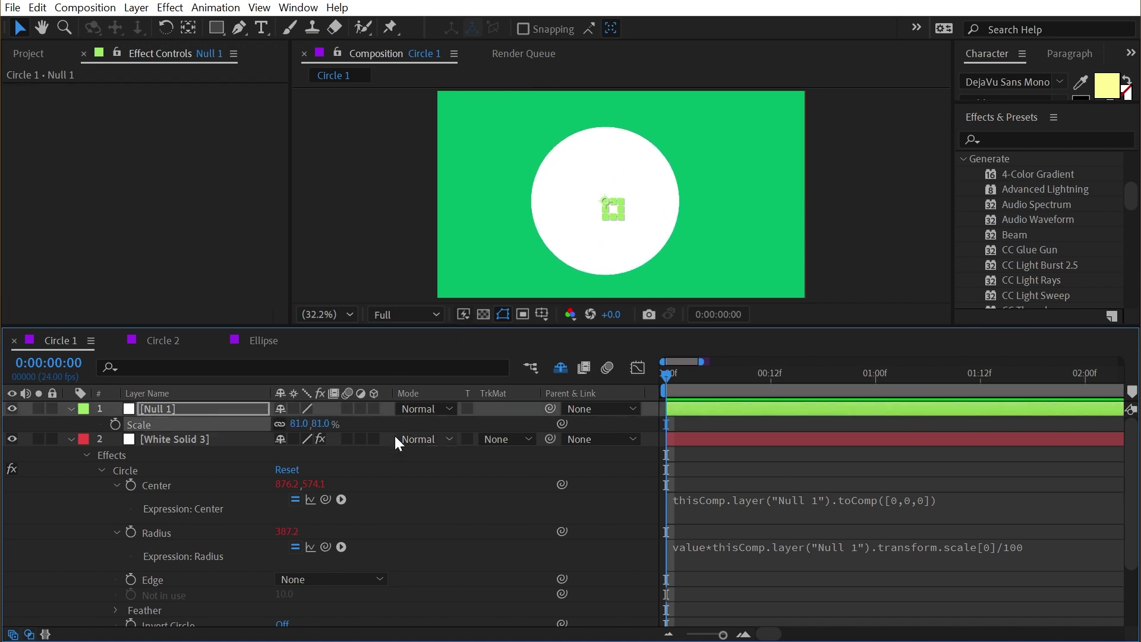
drag(616, 209, 559, 211)
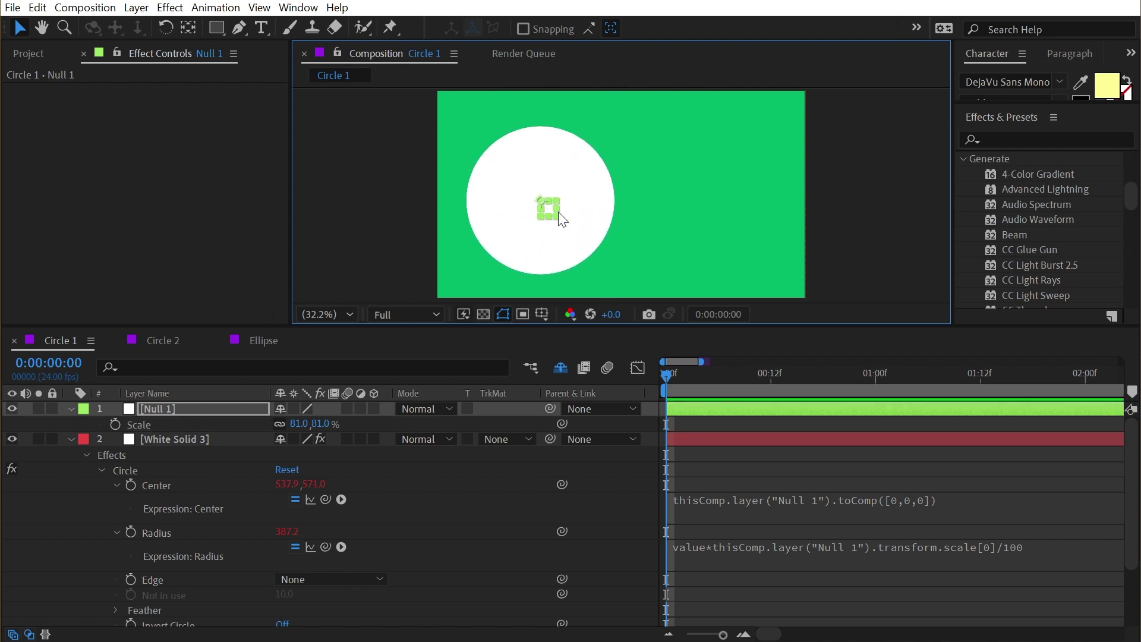
drag(255, 328, 255, 470)
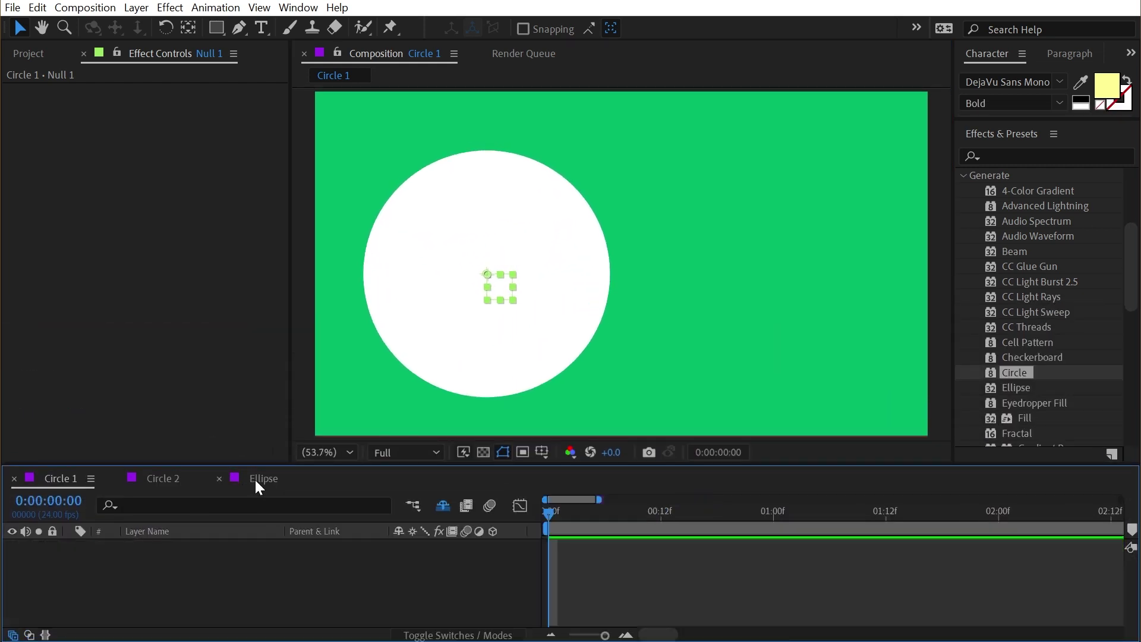
In the Ellipse comp, add White Solid 4 and apply the Generate > Ellipse effect to it
click(255, 479)
key(ctrl+y)
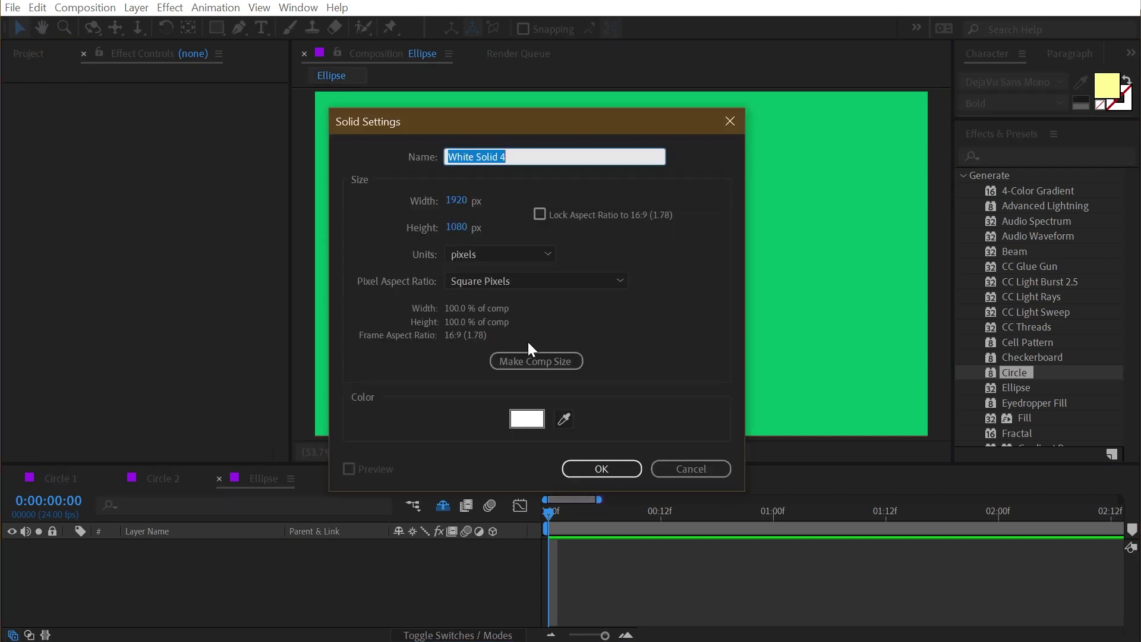
click(599, 468)
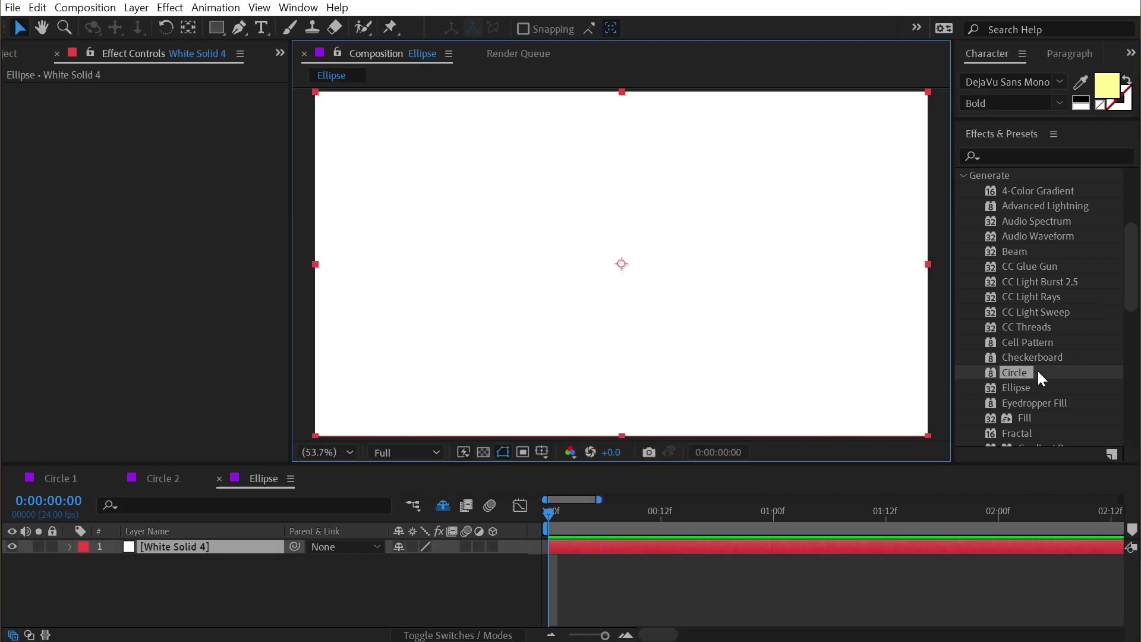
click(1015, 388)
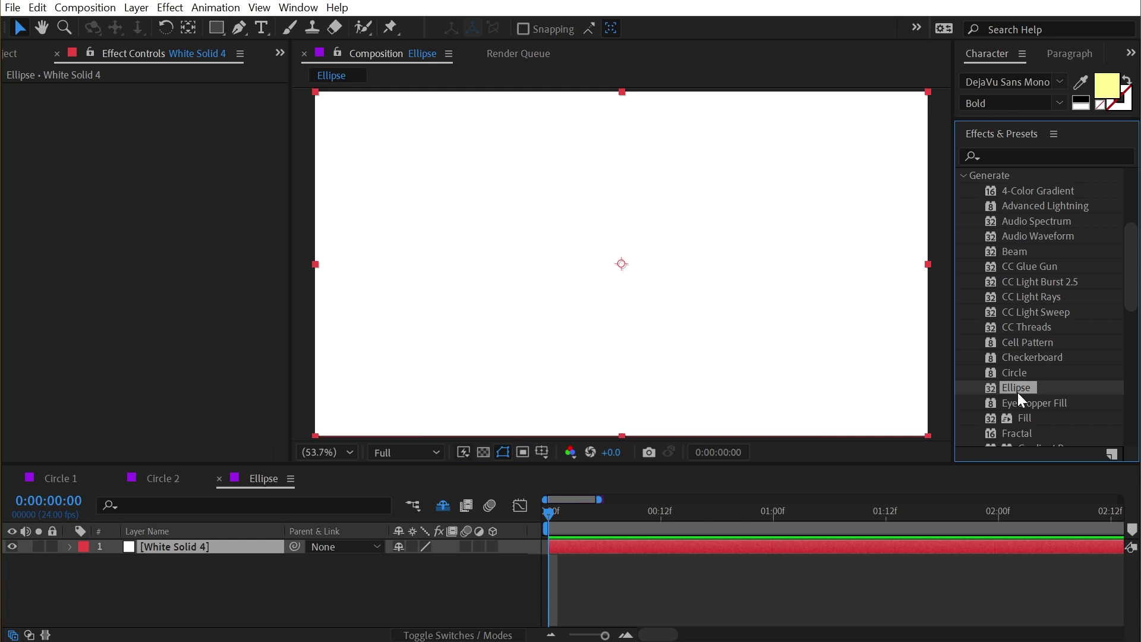
drag(1023, 389, 882, 410)
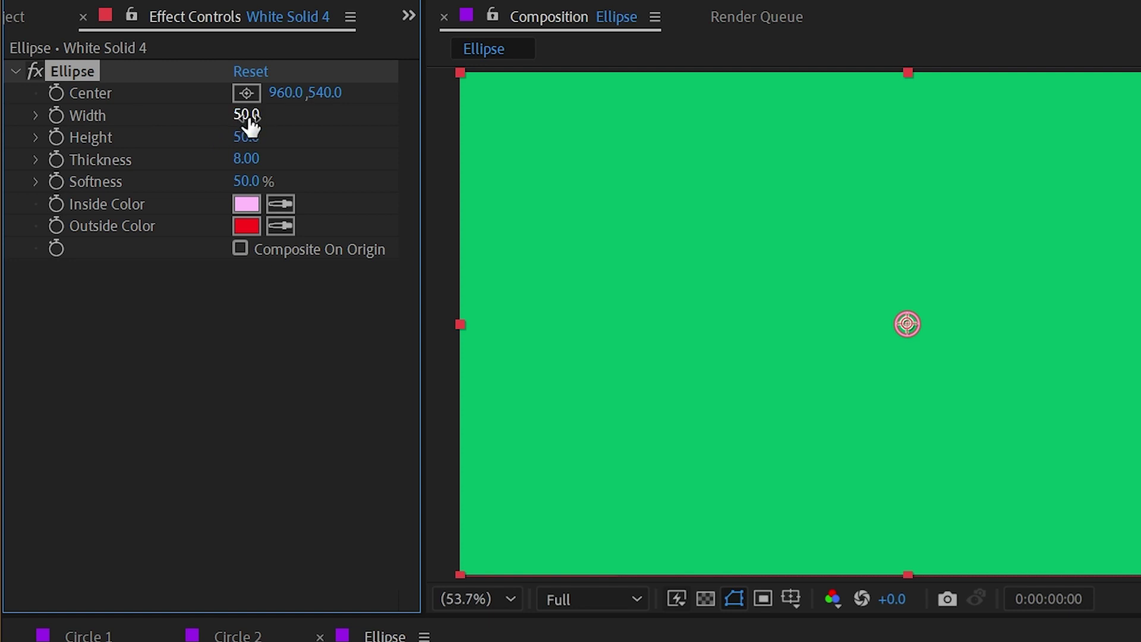
Enlarge the ellipse's Width and Height and thicken the ring to 126.4
drag(246, 114, 647, 163)
drag(249, 143, 667, 179)
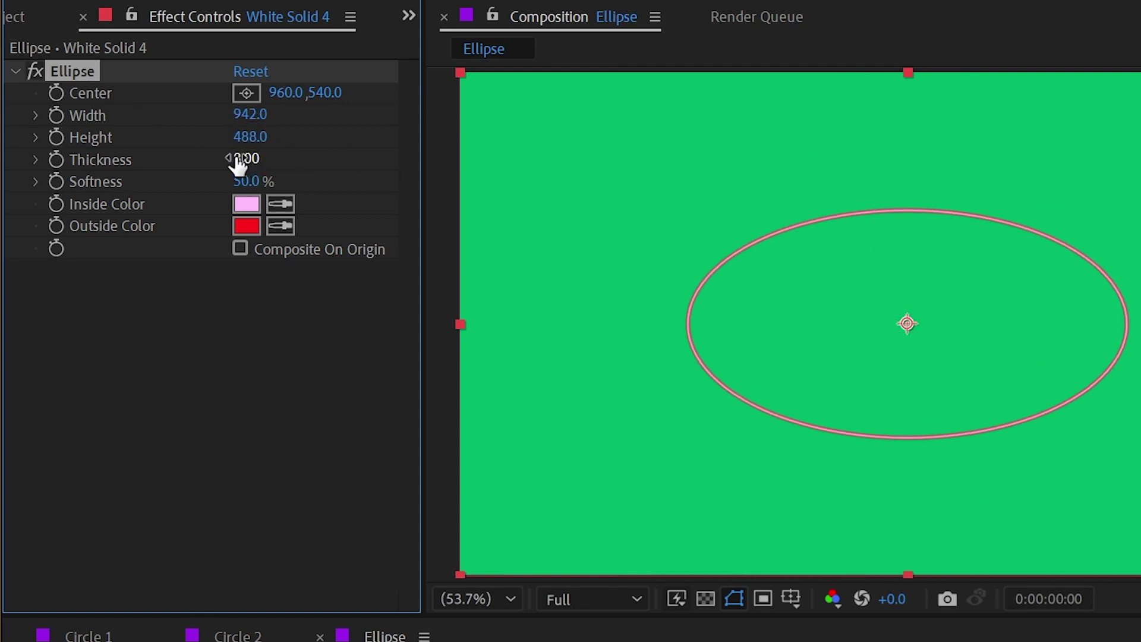
drag(246, 159, 879, 254)
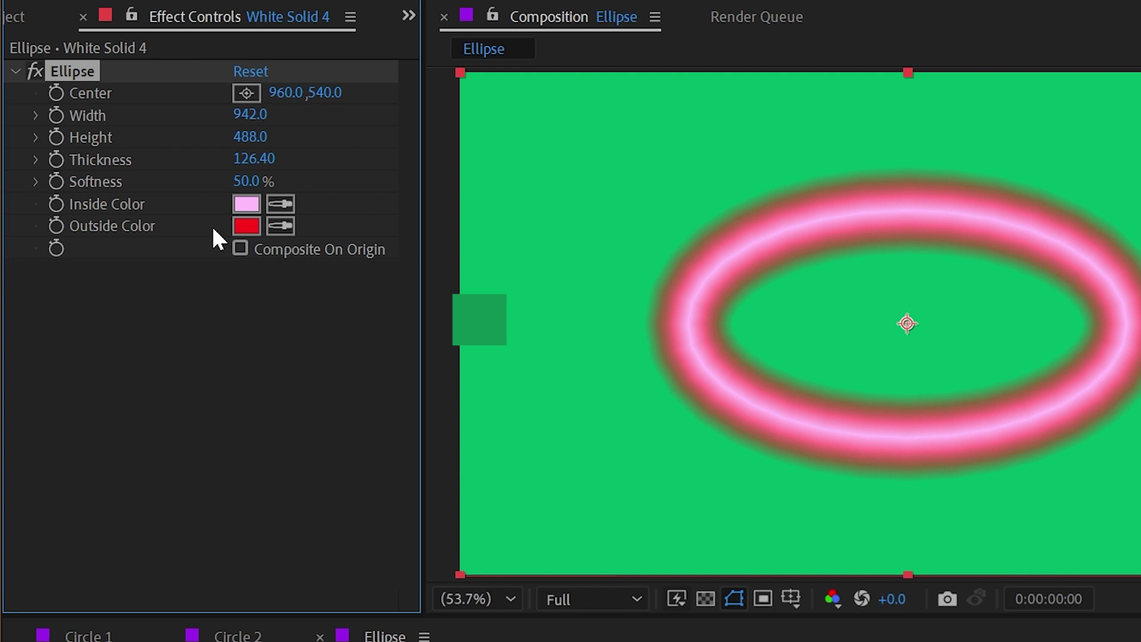
Set the ellipse's Inside Color to white and Outside Color to yellow
click(242, 204)
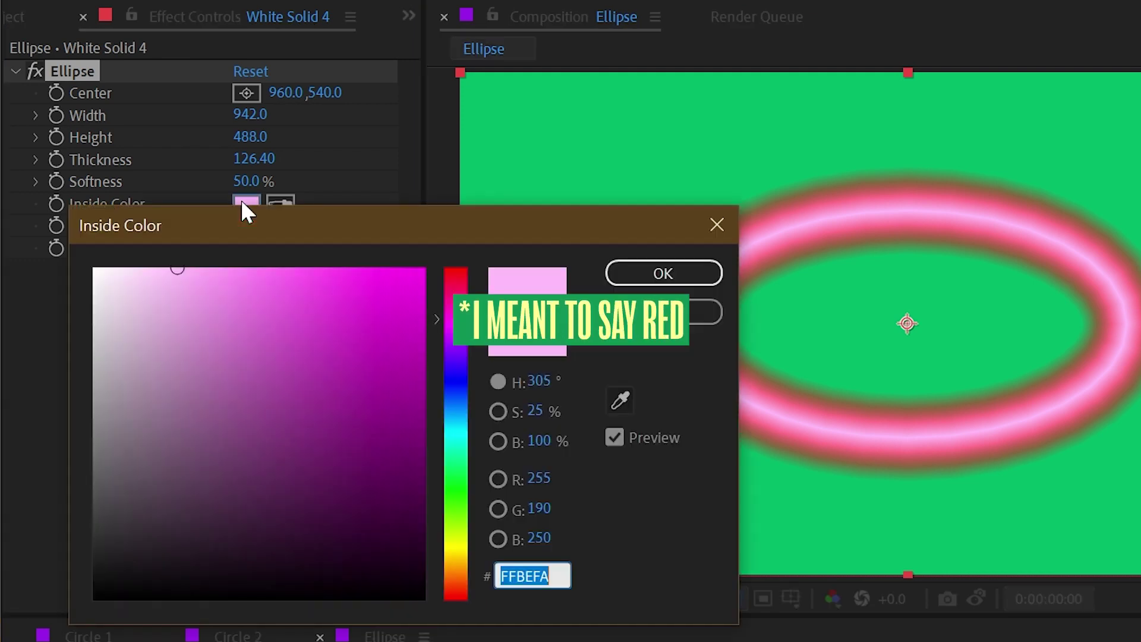
drag(459, 374, 455, 424)
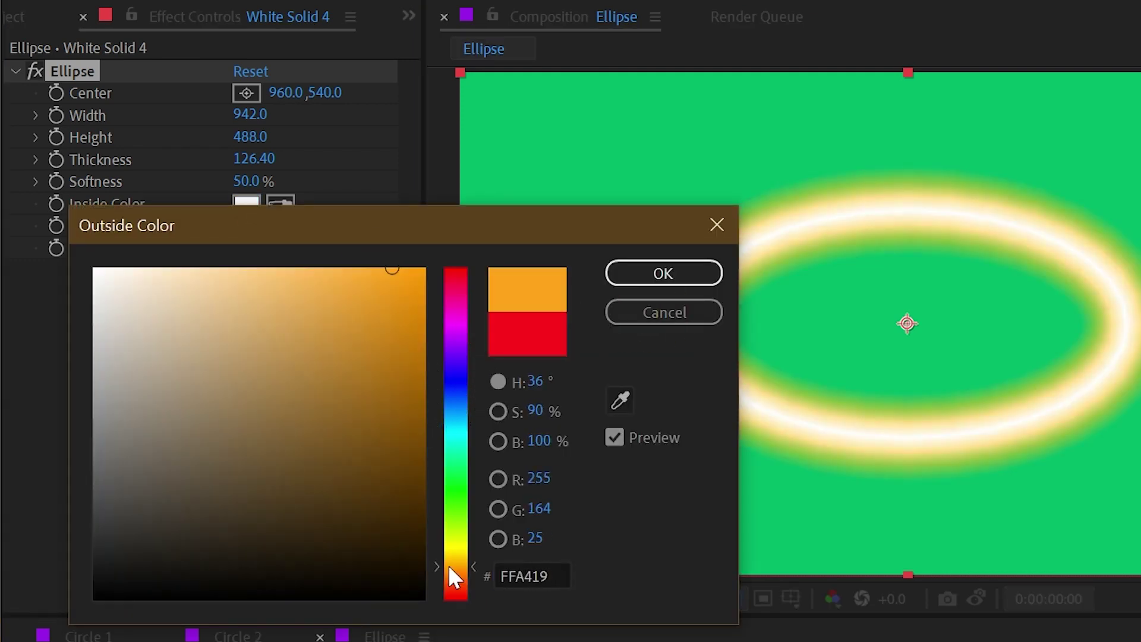
drag(449, 568, 462, 559)
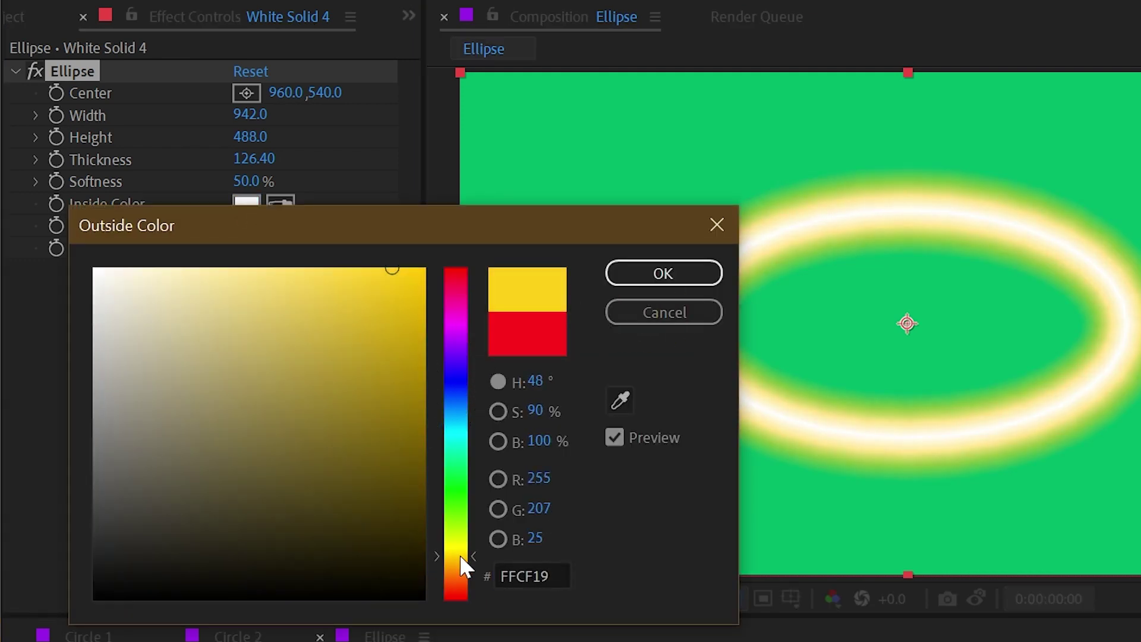
click(663, 274)
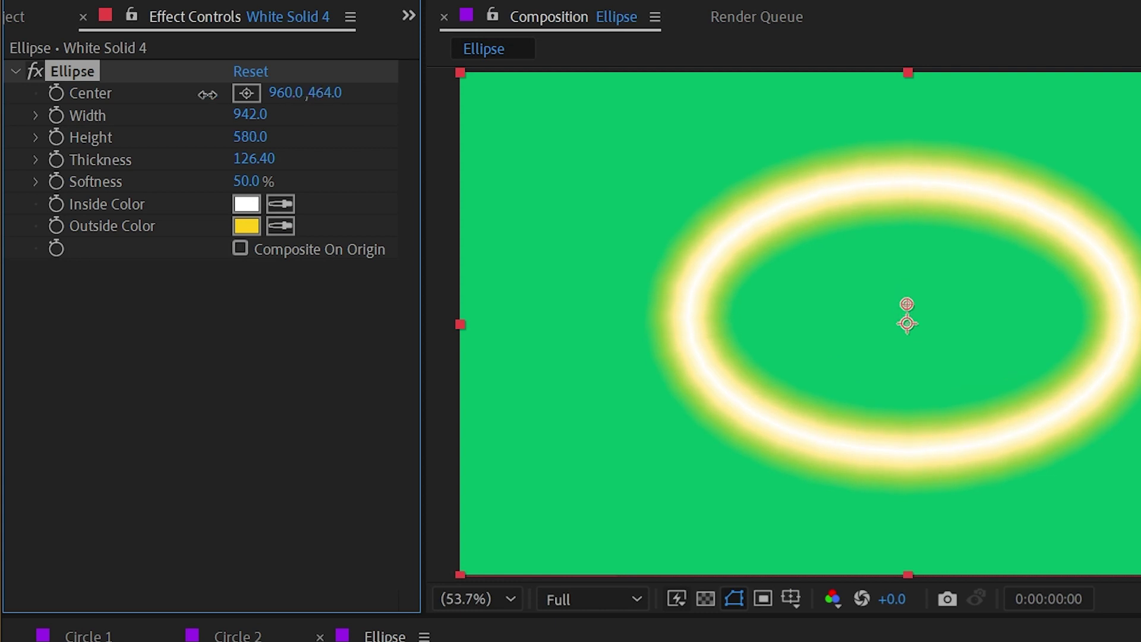
Make the ellipse taller, thicken the ring to 150.9 and set Softness to 0
drag(907, 266, 776, 310)
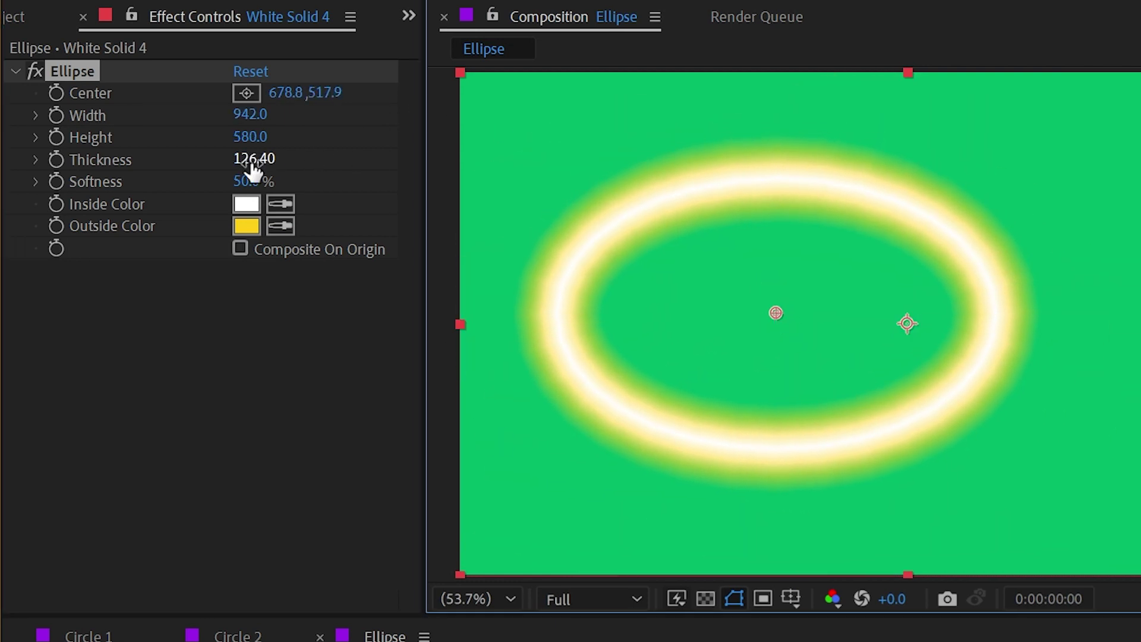
drag(253, 171, 570, 163)
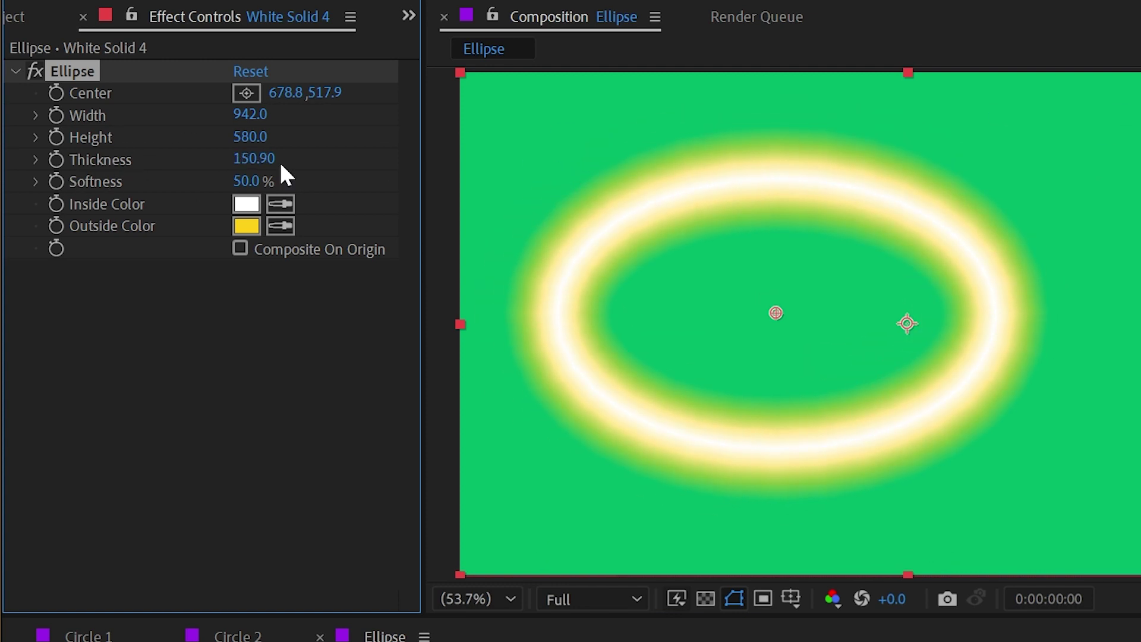
drag(255, 180, 33, 208)
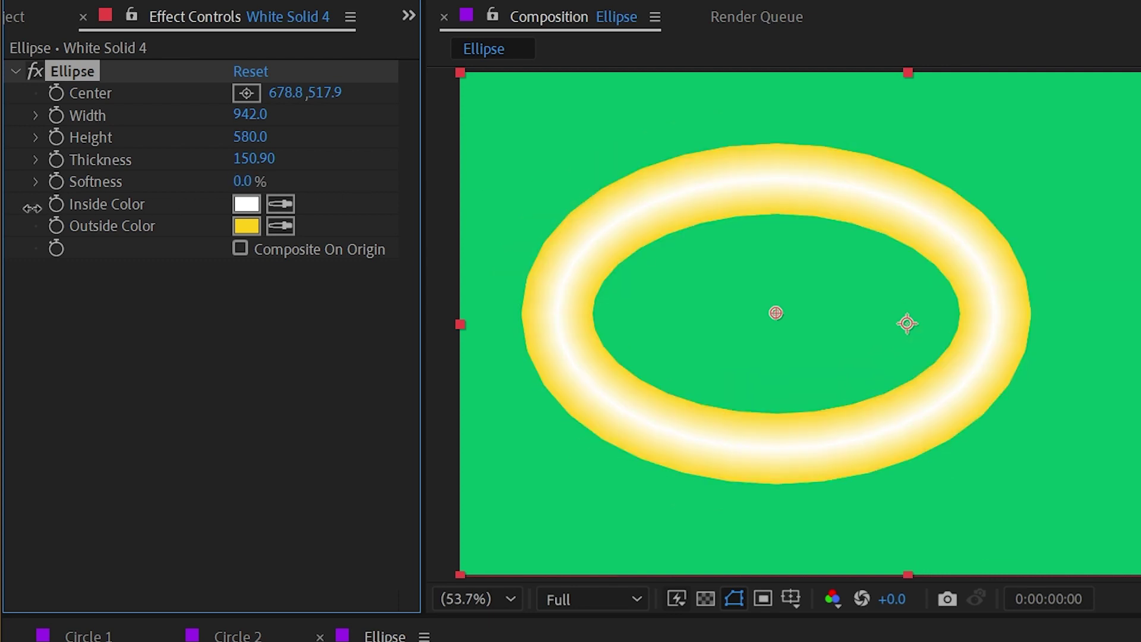
Set Height to 402 and place the centre at 639.7, 495.6 with Composite On Original off
click(240, 250)
drag(781, 306, 759, 369)
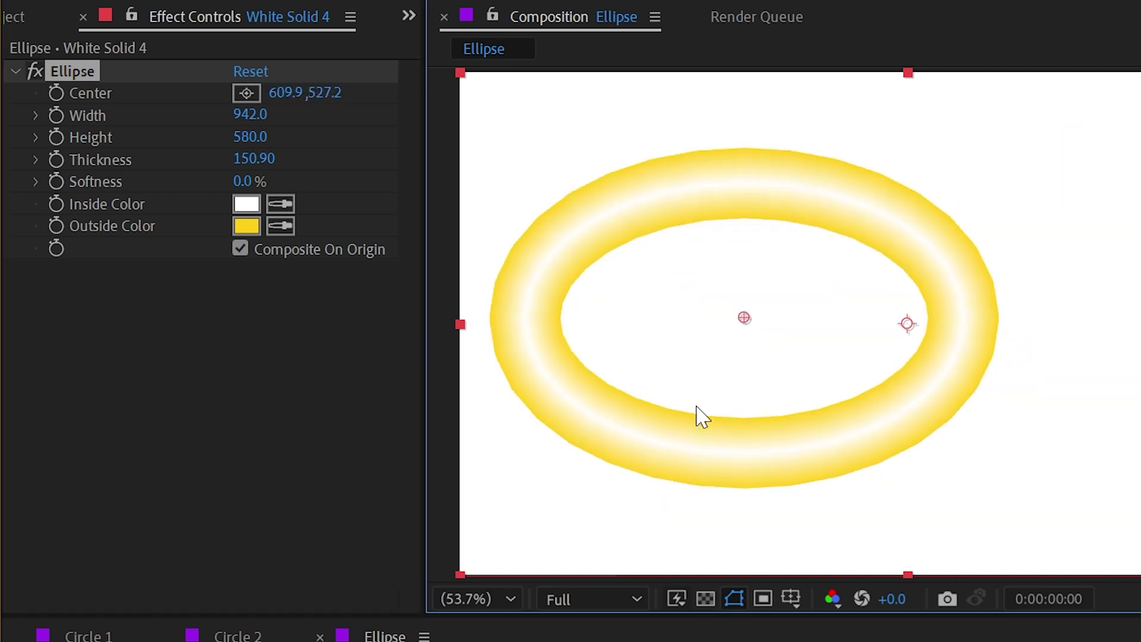
click(240, 250)
drag(244, 137, 569, 286)
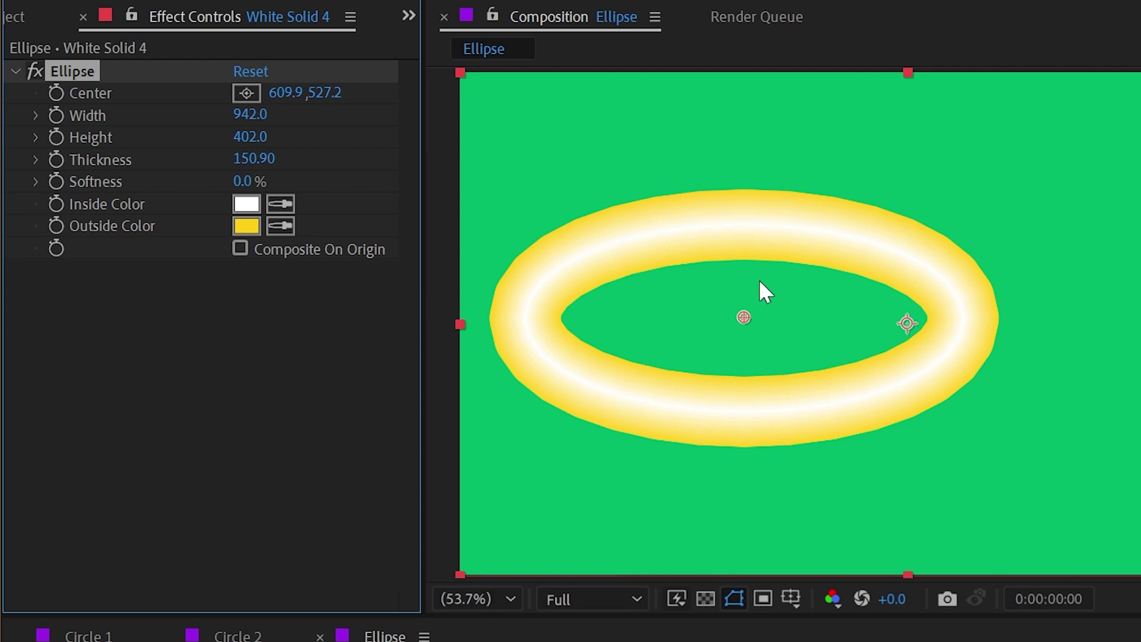
drag(760, 281, 758, 306)
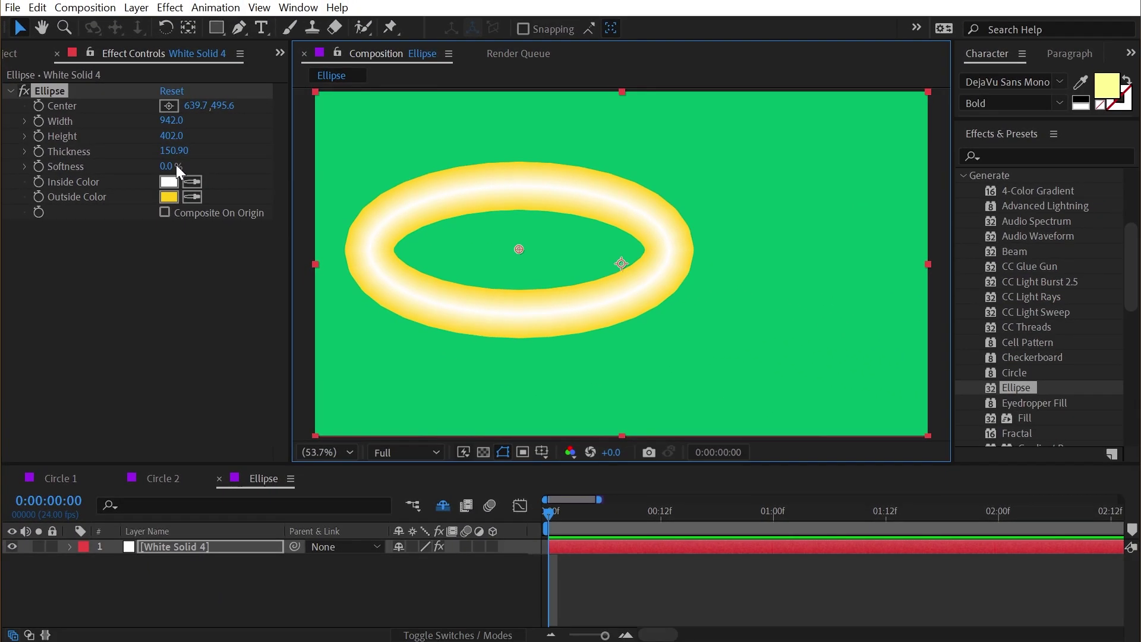
Drag the Ellipse centre point right in the viewer to 731.0, 499.3
drag(519, 249, 546, 244)
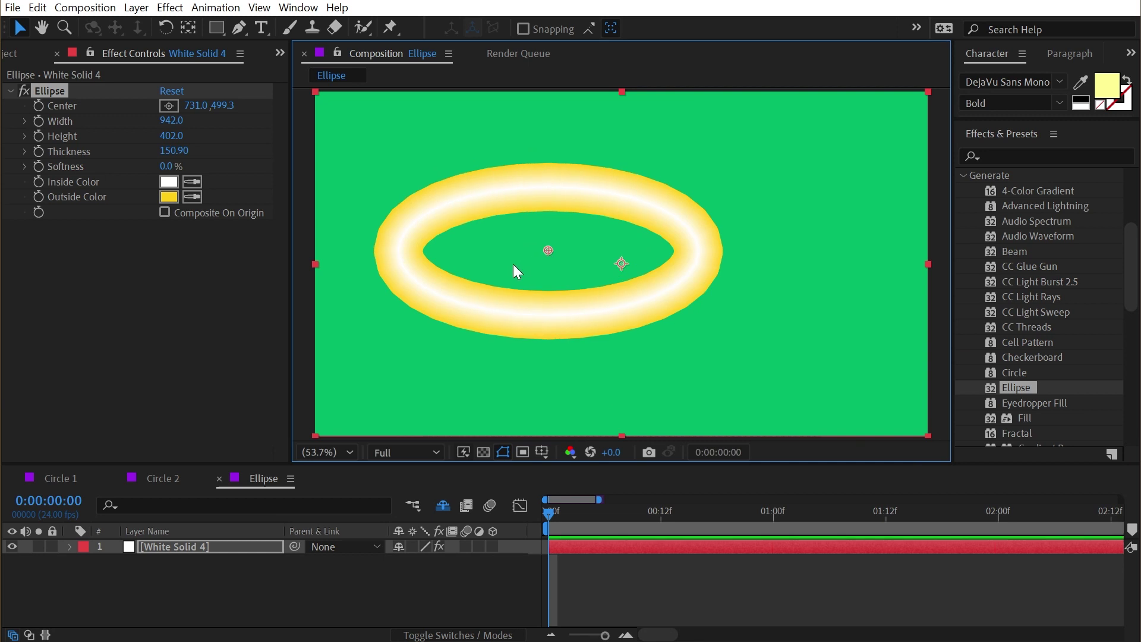